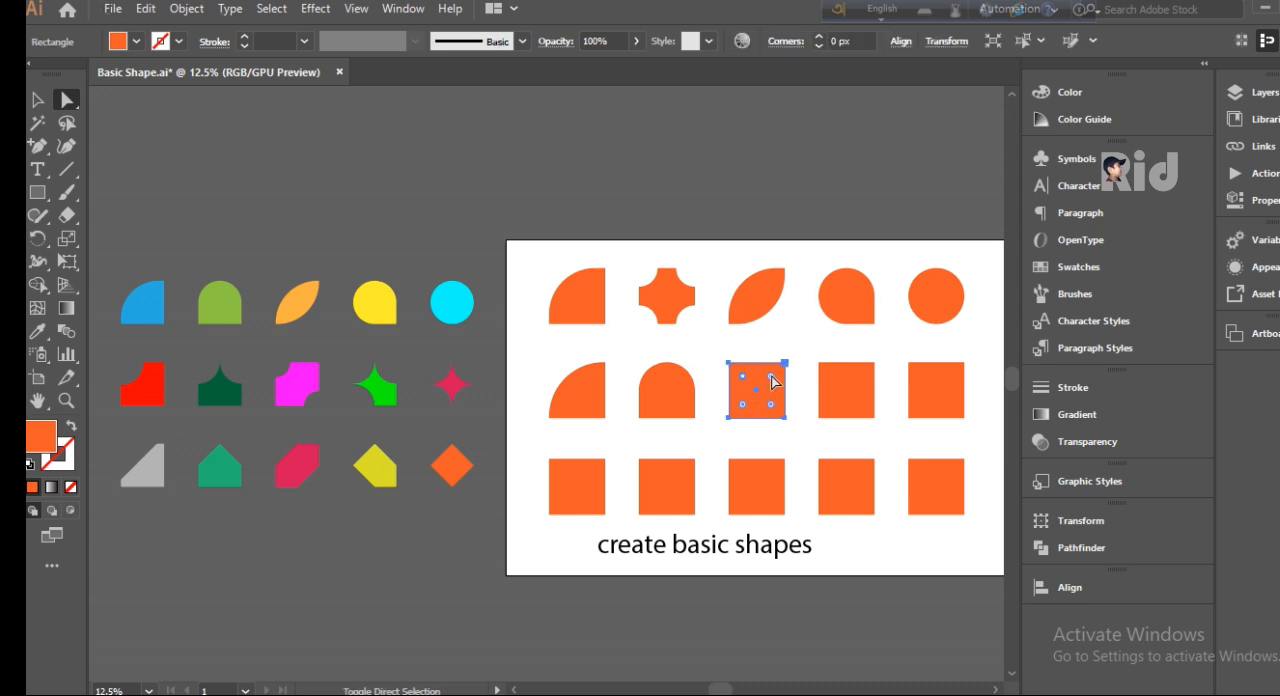
Step: Fully round the two upper corners of the third square in the middle row and switch them to inverted rounding
drag(772, 377, 772, 418)
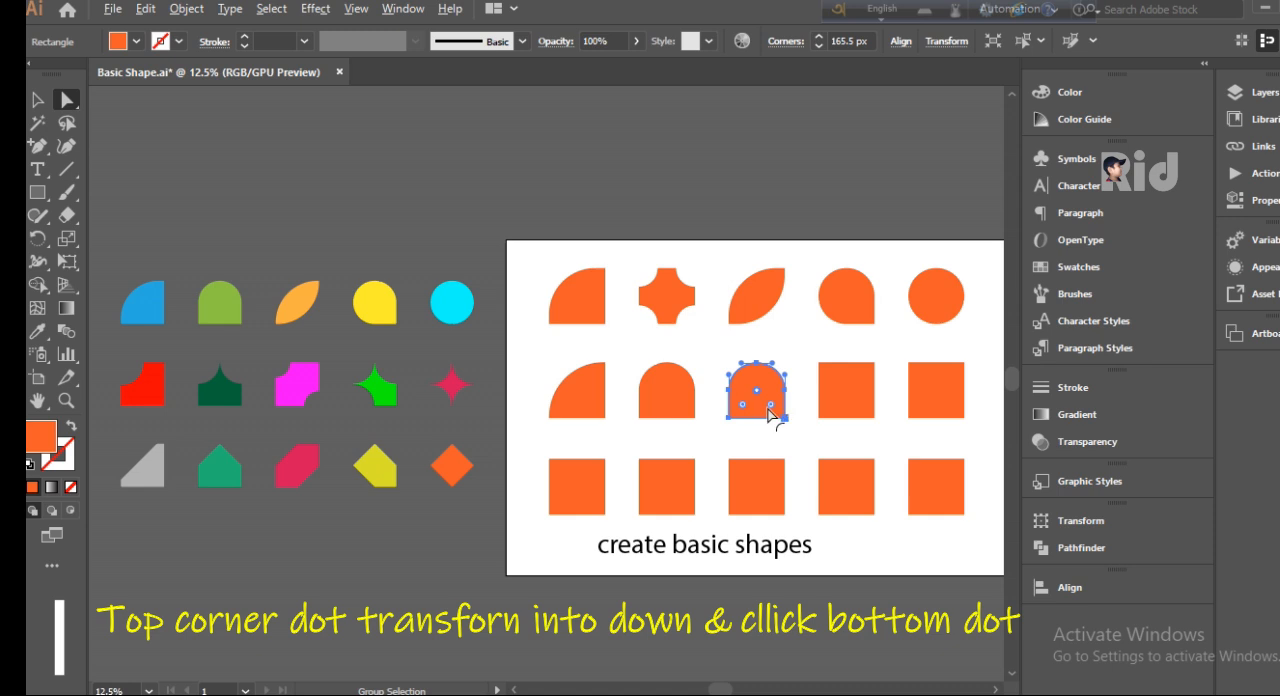
alt+click(771, 405)
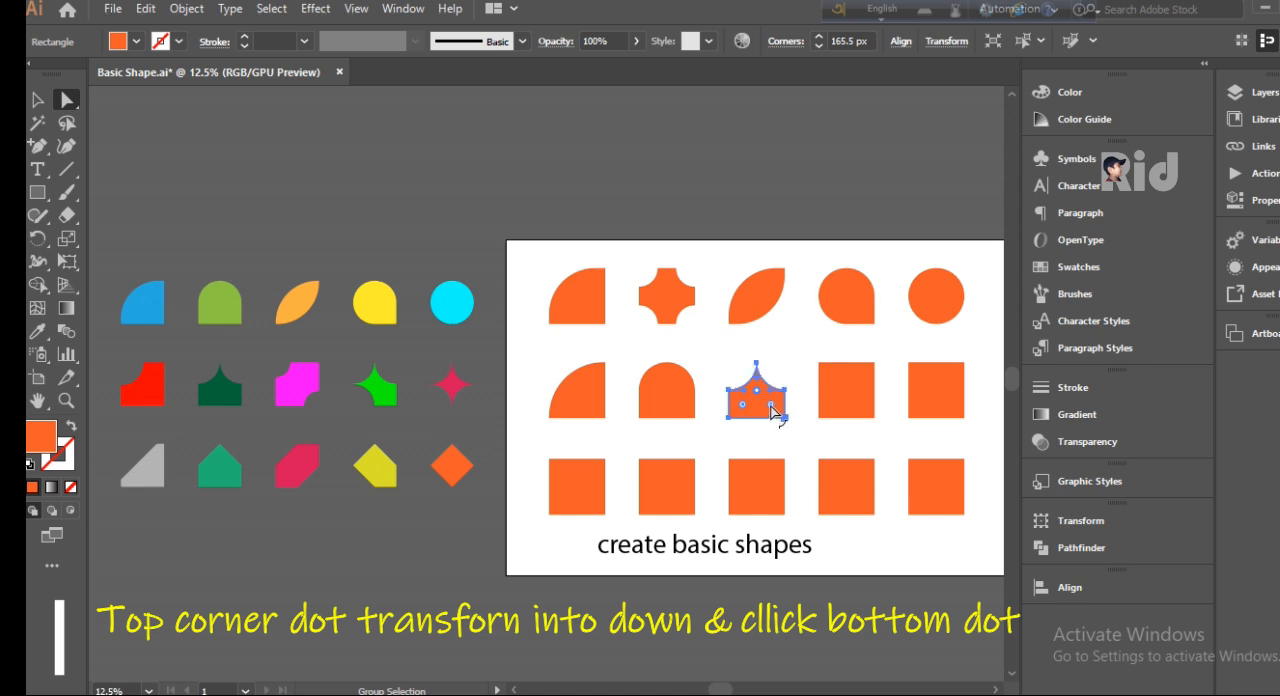
click(847, 386)
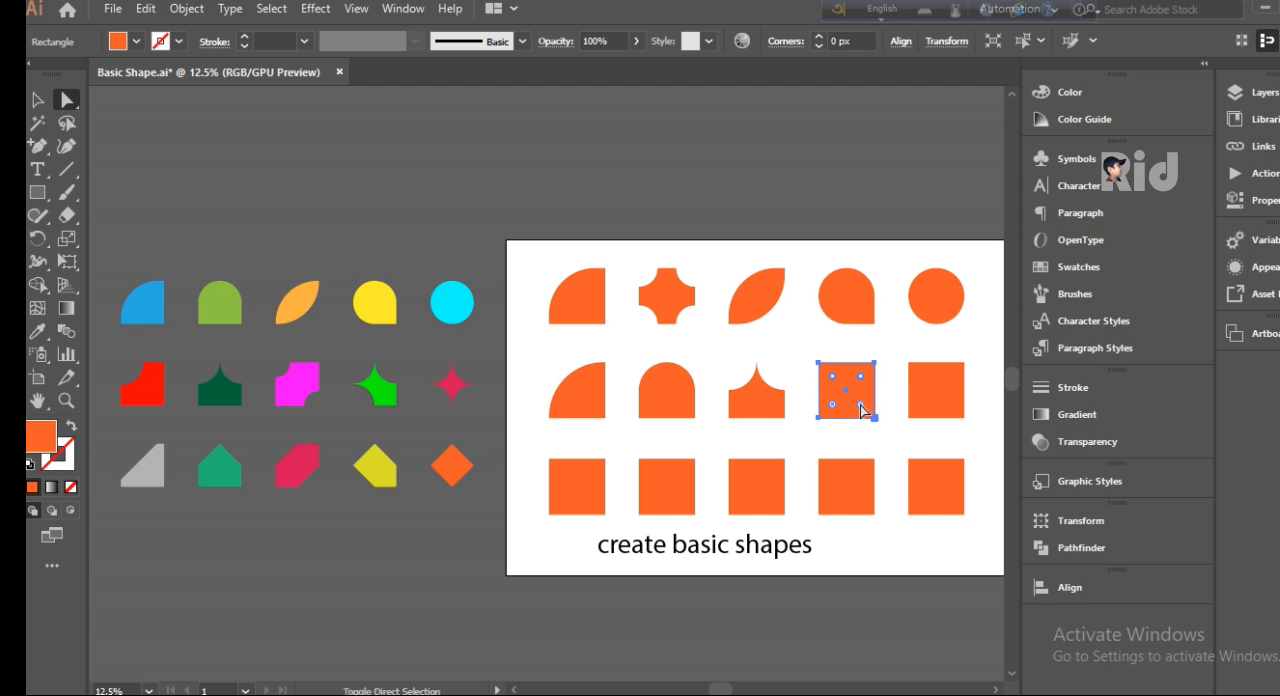
mouse_move(832, 379)
mouse_down()
mouse_move(848, 404)
mouse_move(822, 366)
mouse_up()
drag(864, 407, 823, 365)
drag(834, 378, 810, 348)
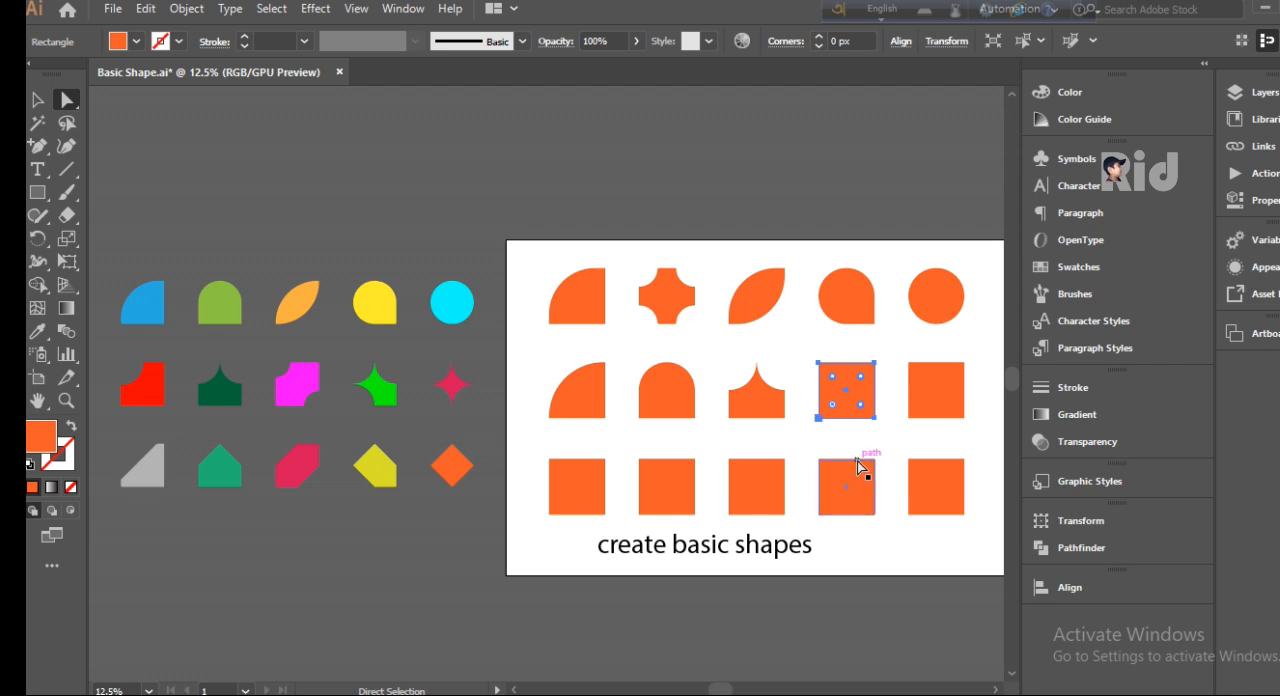
click(840, 428)
Step: Give the upper-left and lower-right corners of the middle row's fourth square an inverted round of about 194 px
click(832, 388)
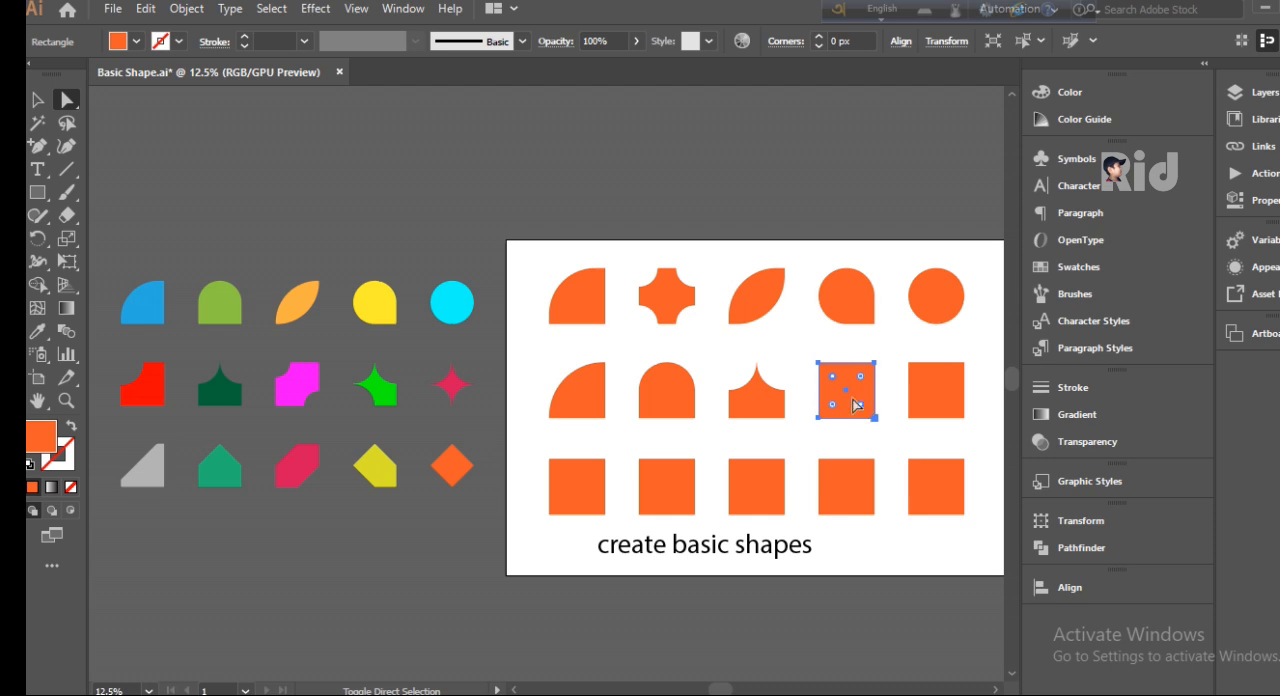
drag(832, 376, 852, 396)
alt+click(851, 397)
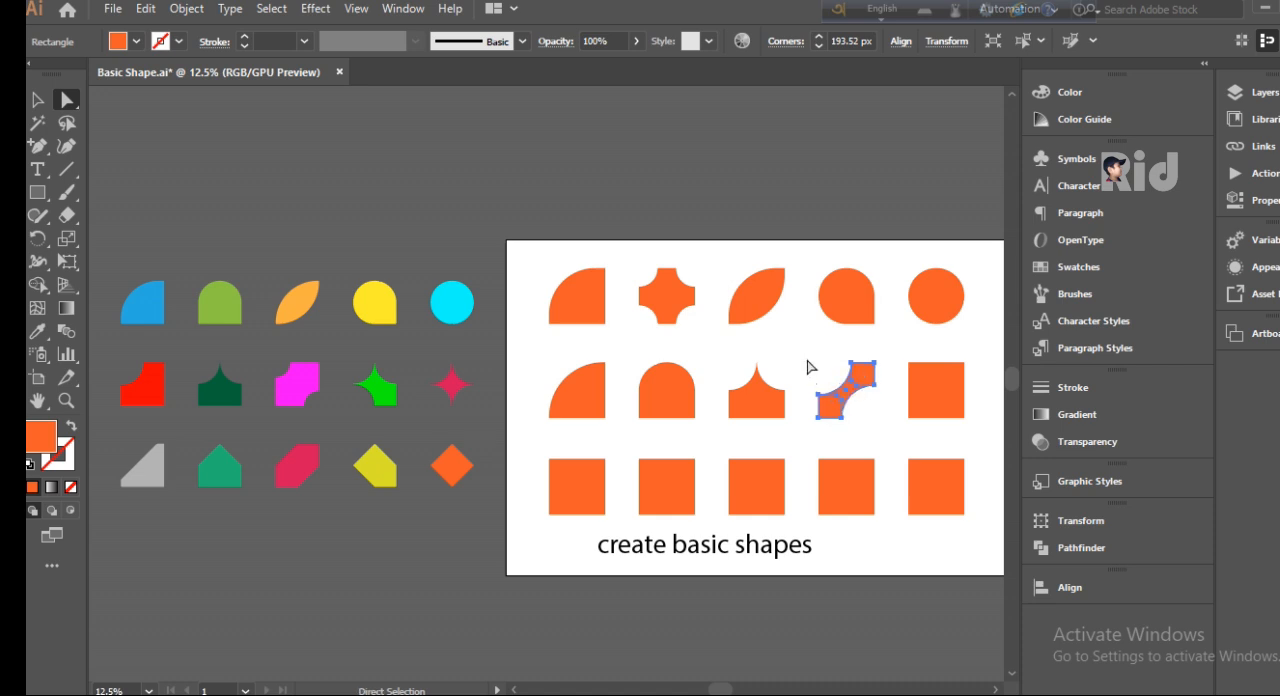
click(810, 367)
Step: Turn the last square in the middle row into a four-pointed star with fully inverted-round corners of 165.5 px
click(927, 400)
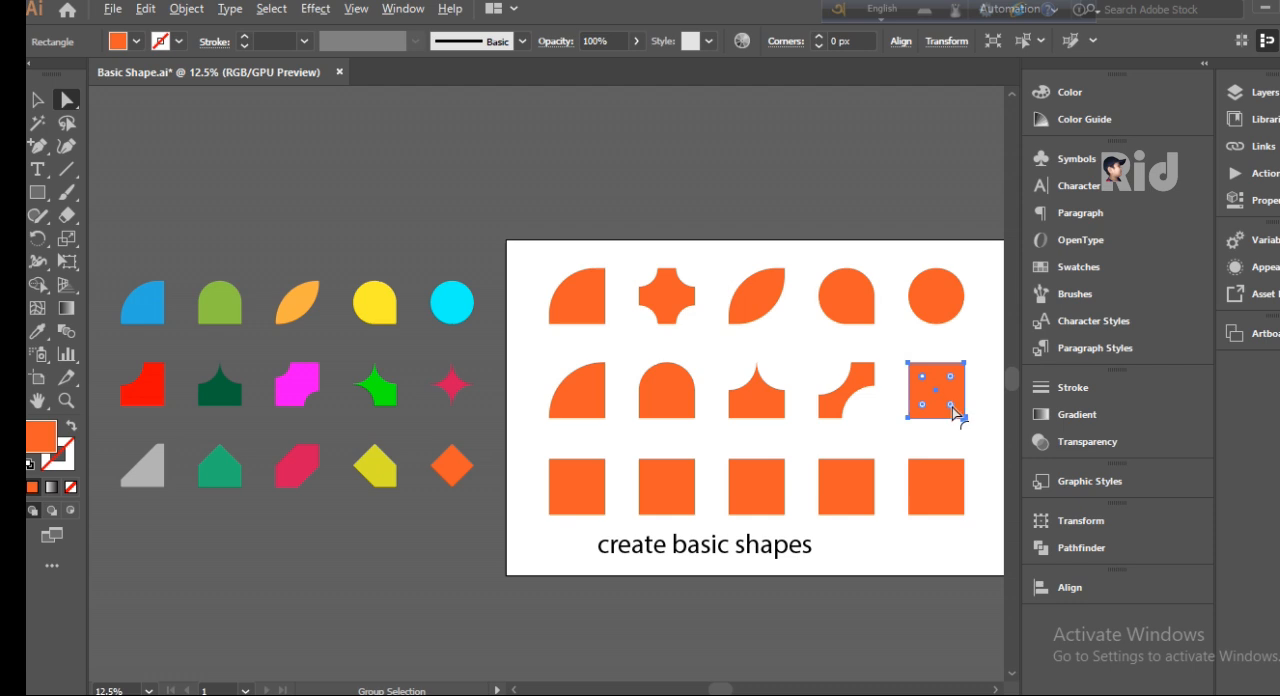
click(913, 353)
drag(913, 353, 980, 436)
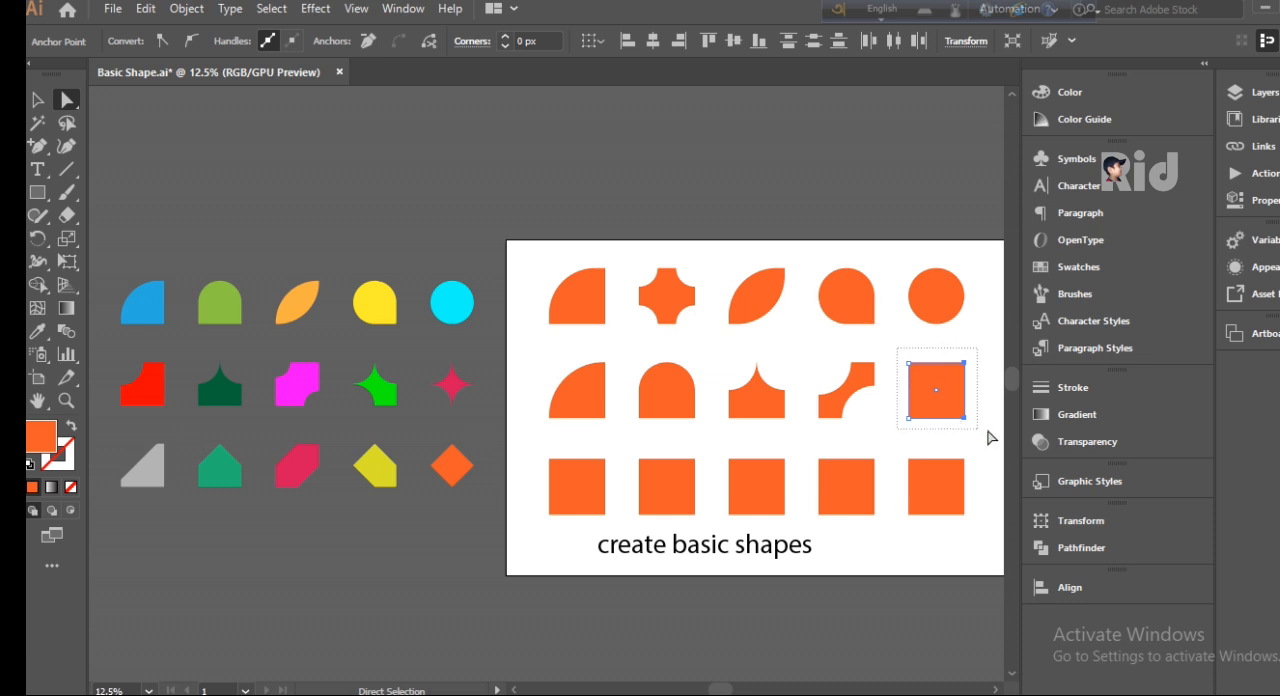
drag(956, 395, 944, 417)
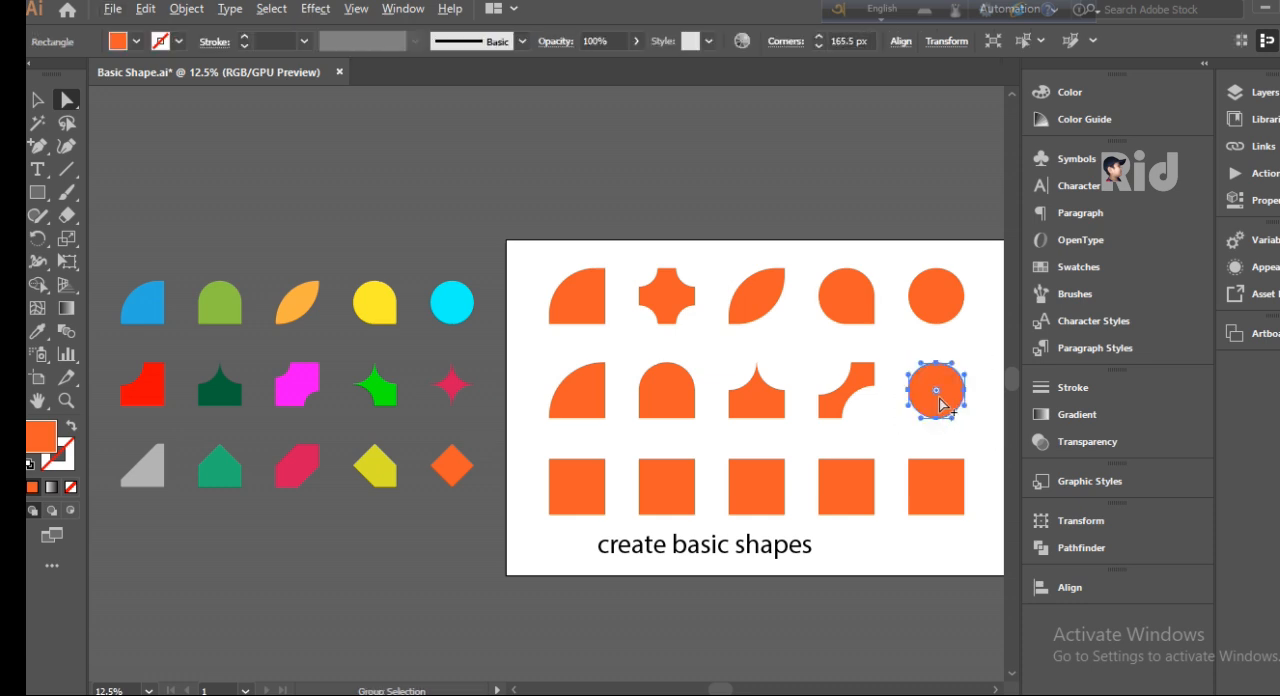
alt+click(938, 395)
click(912, 366)
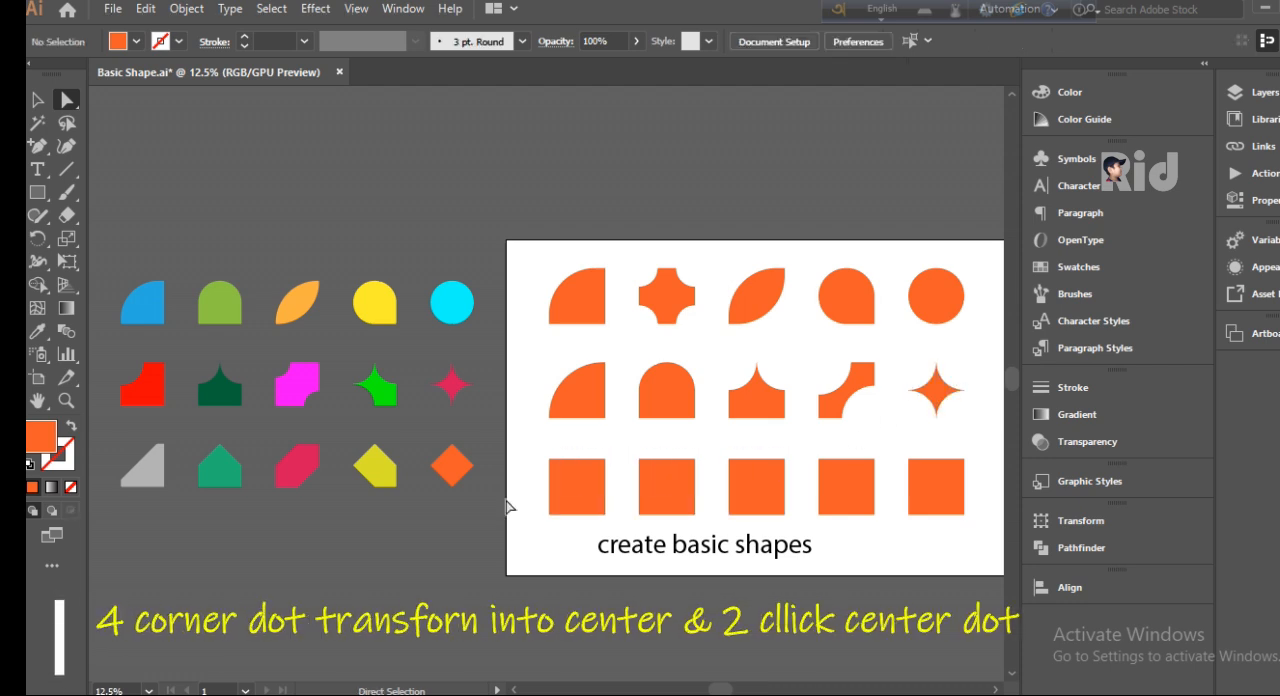
Step: Change the rounded corner of the quarter-circle shape in the middle row to an inverted round
click(566, 412)
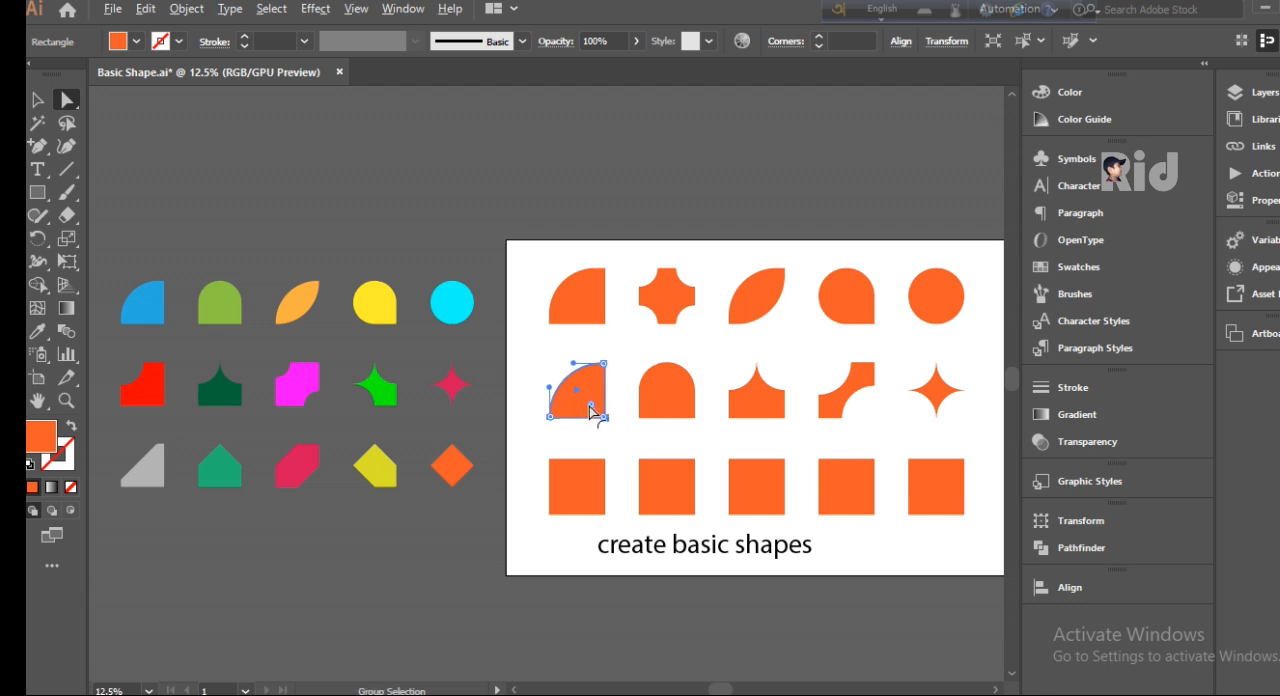
alt+click(591, 405)
alt+click(591, 405)
alt+click(591, 405)
alt+click(591, 405)
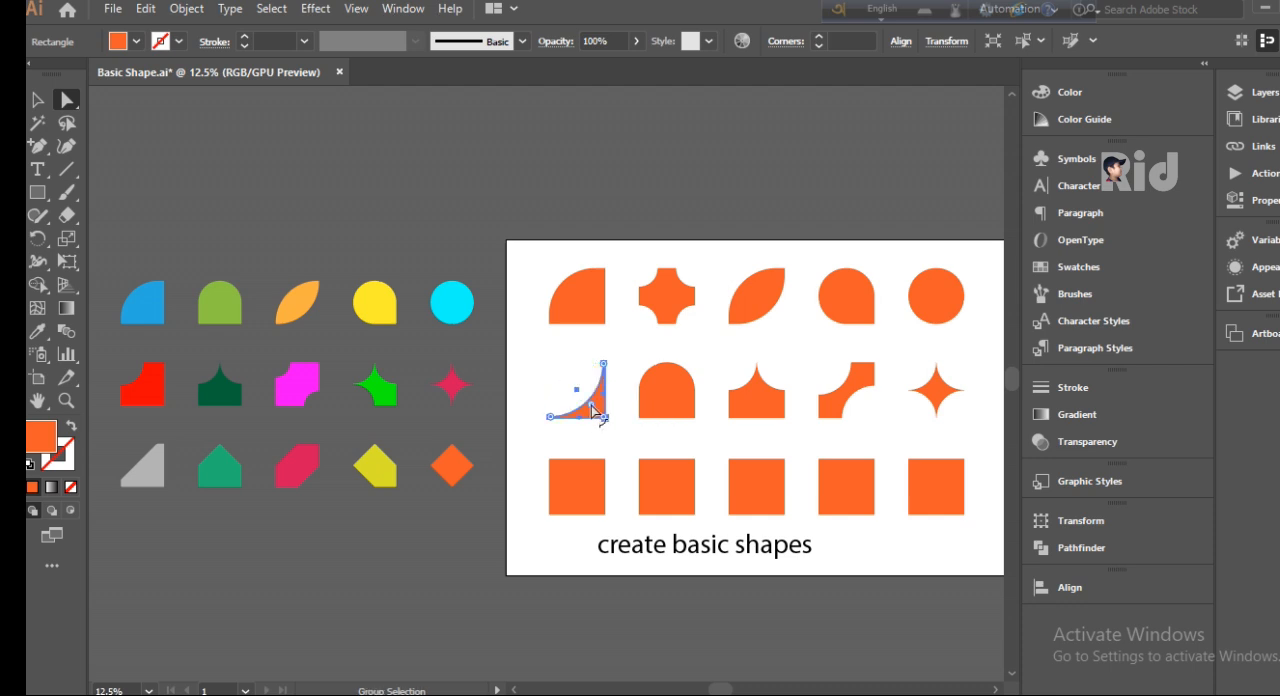
click(560, 363)
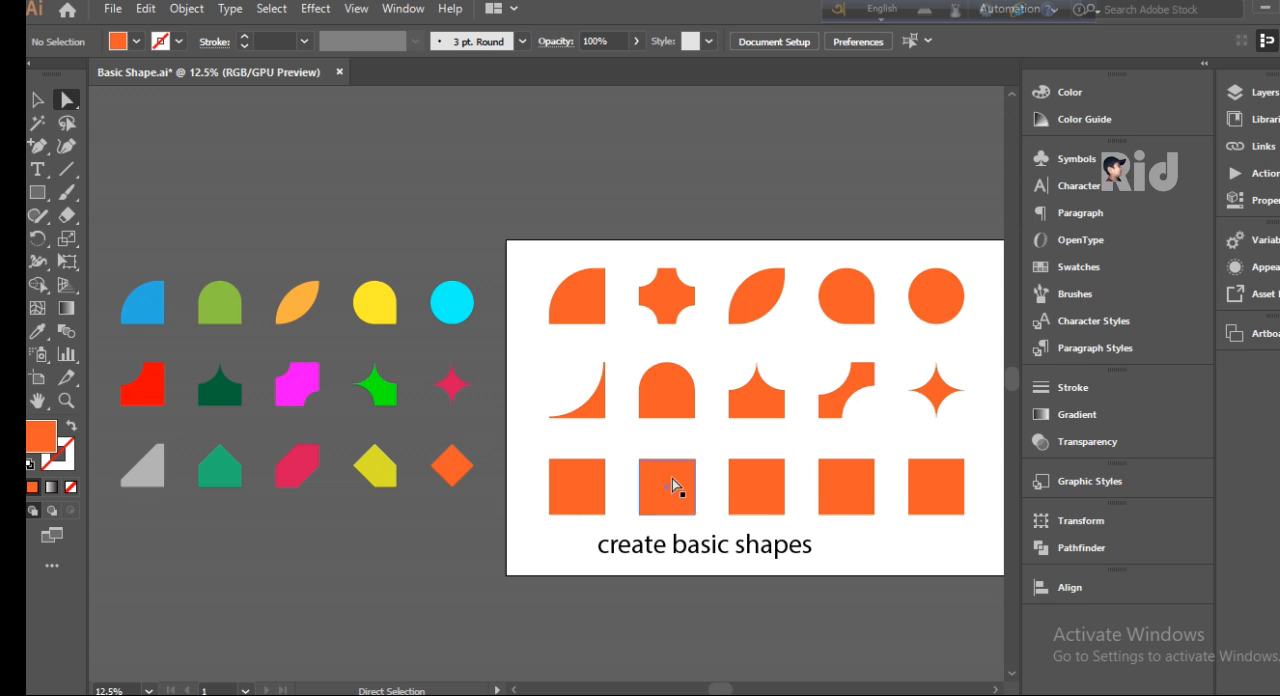
Step: Try to chamfer the upper-left corner of the first square in the bottom row by about 252 px
click(573, 511)
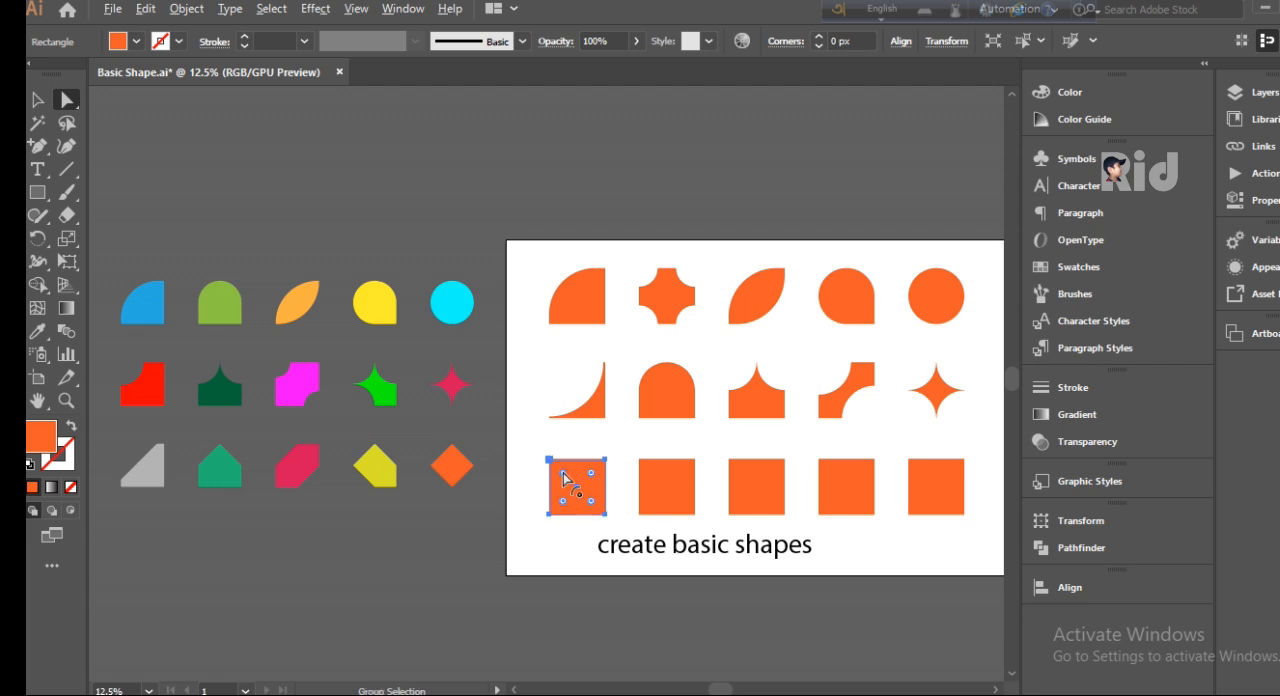
drag(562, 472, 596, 514)
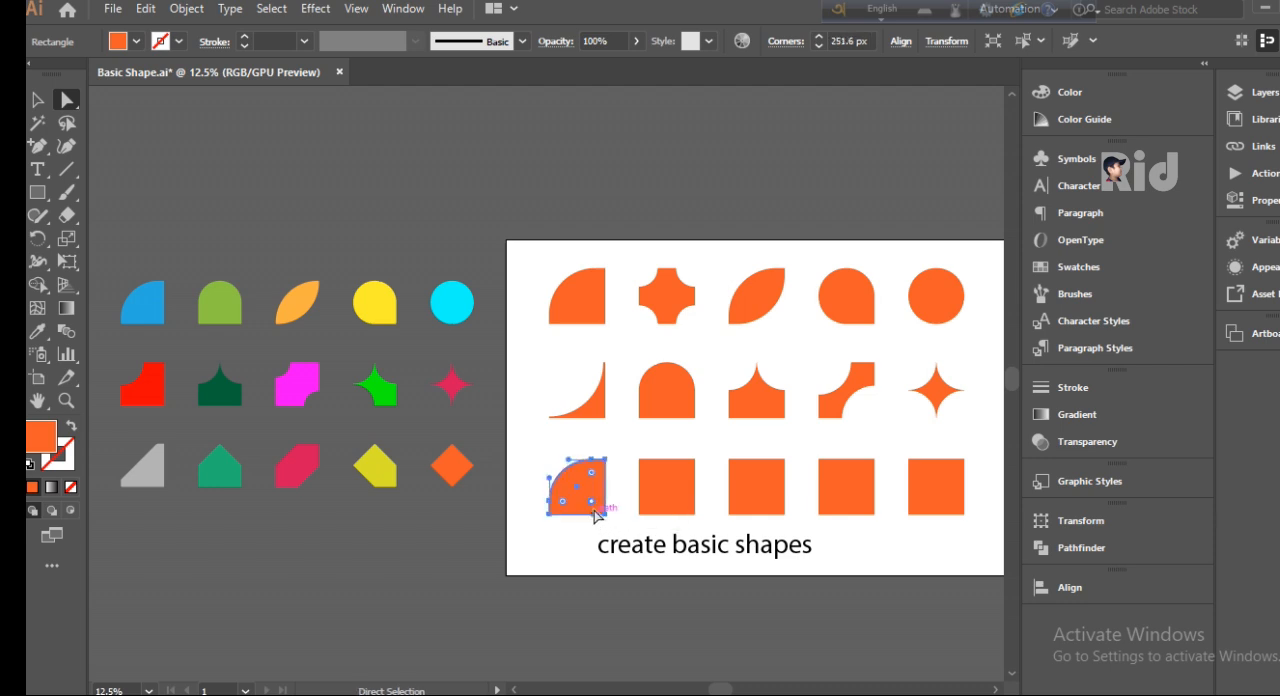
alt+click(593, 502)
alt+click(593, 502)
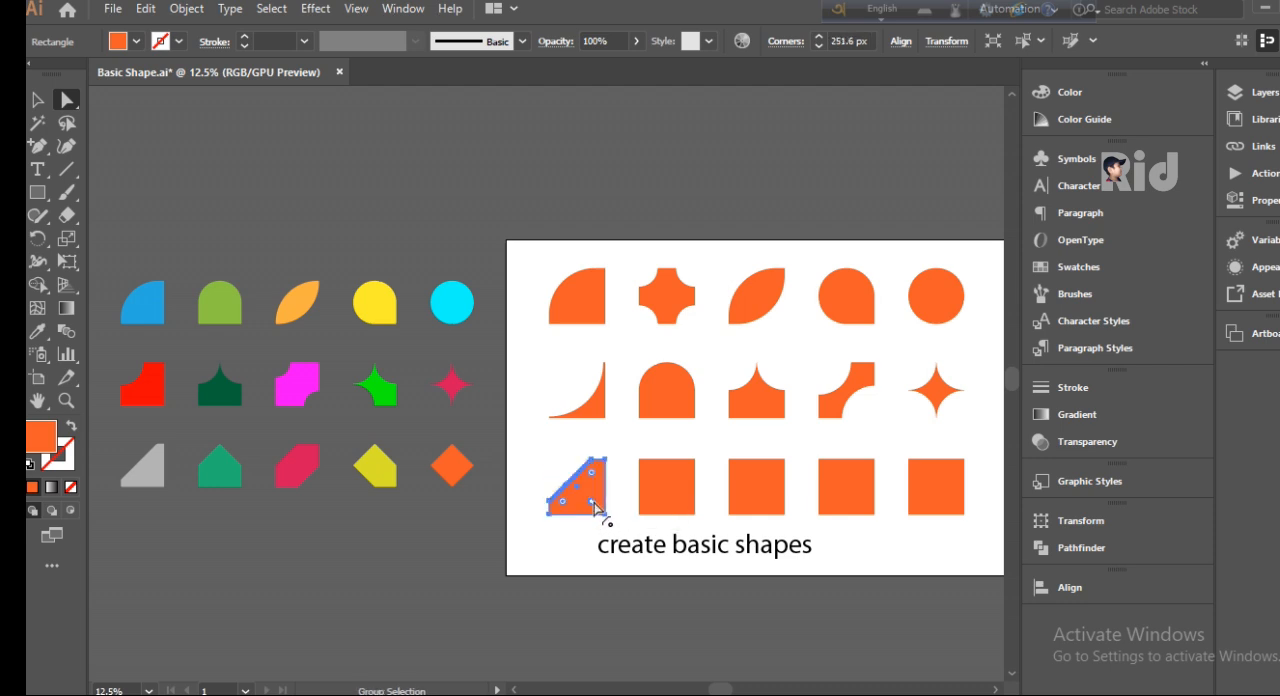
click(563, 466)
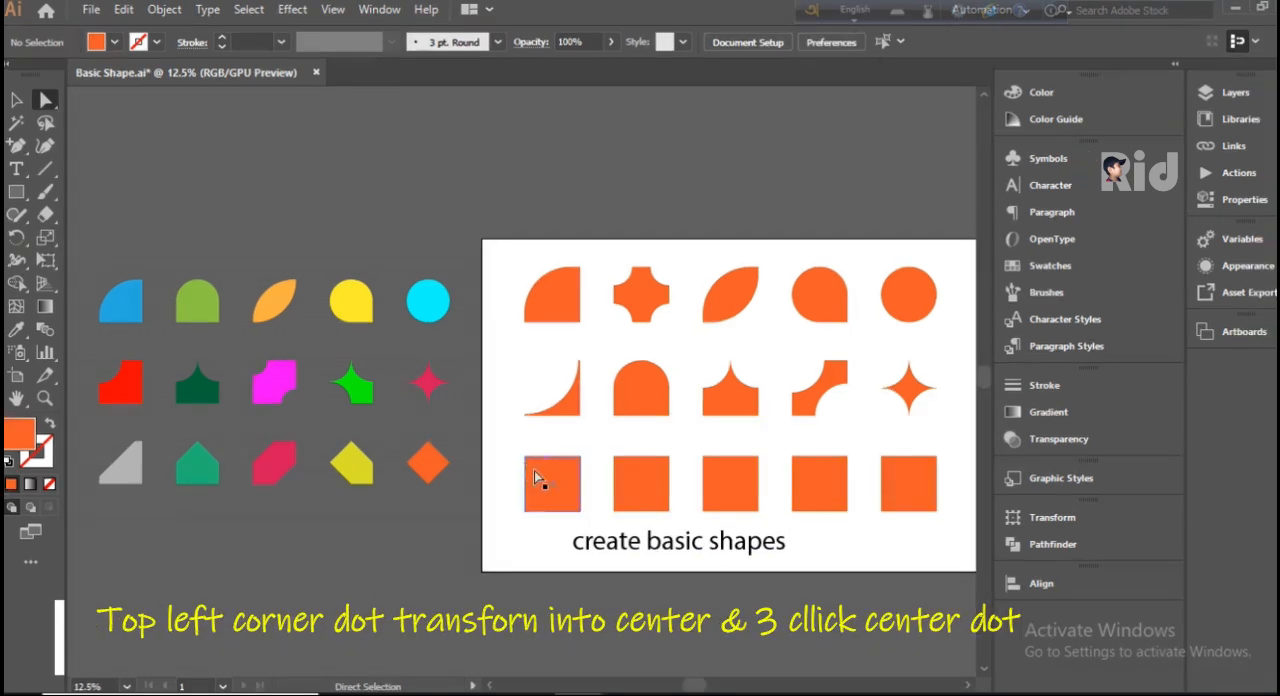
Step: Chamfer the upper-left corner of the first bottom-row square to the maximum, forming a right triangle
click(559, 472)
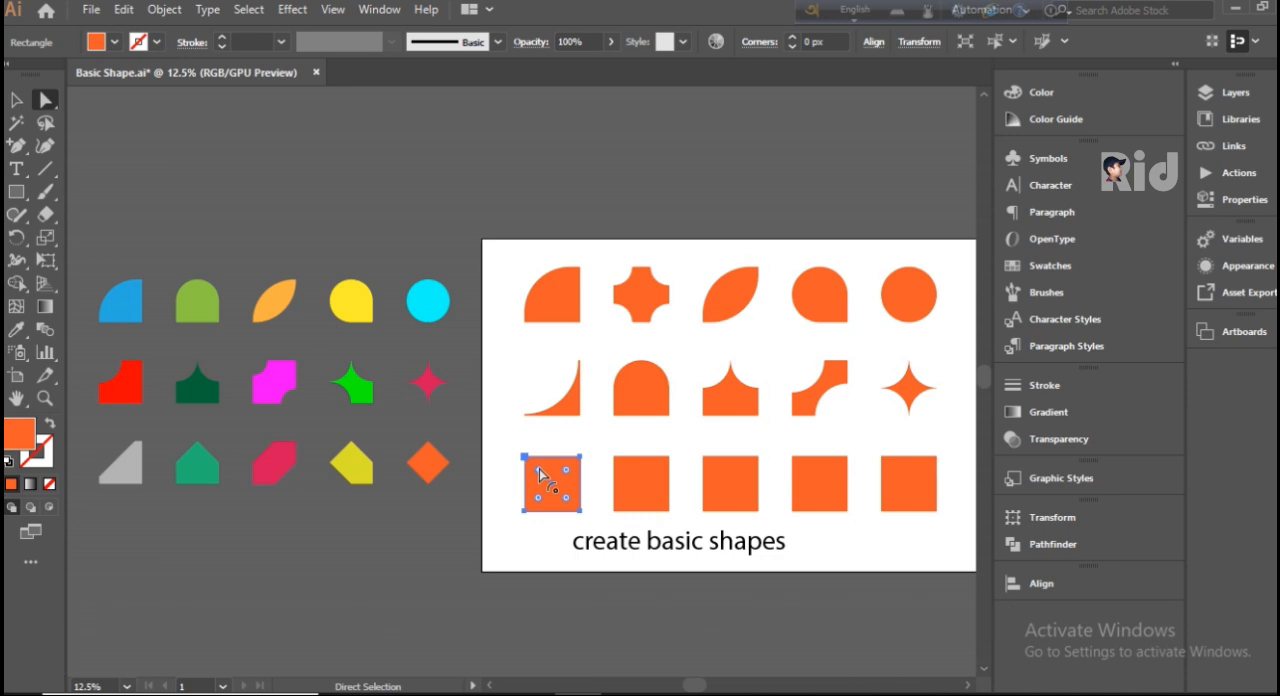
drag(539, 473, 576, 514)
key(alt)
alt+click(569, 500)
alt+click(569, 500)
click(533, 449)
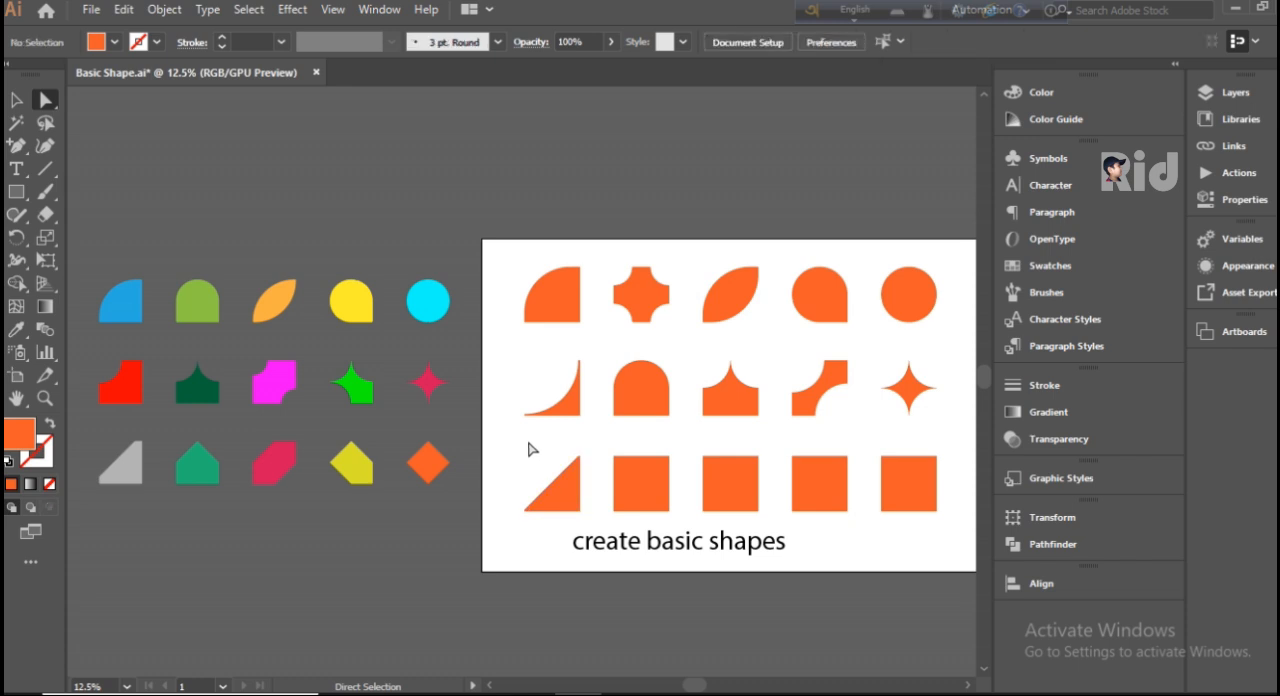
Step: Chamfer both upper corners of the second bottom-row square by 165.5 px into a house-like pentagon
click(641, 497)
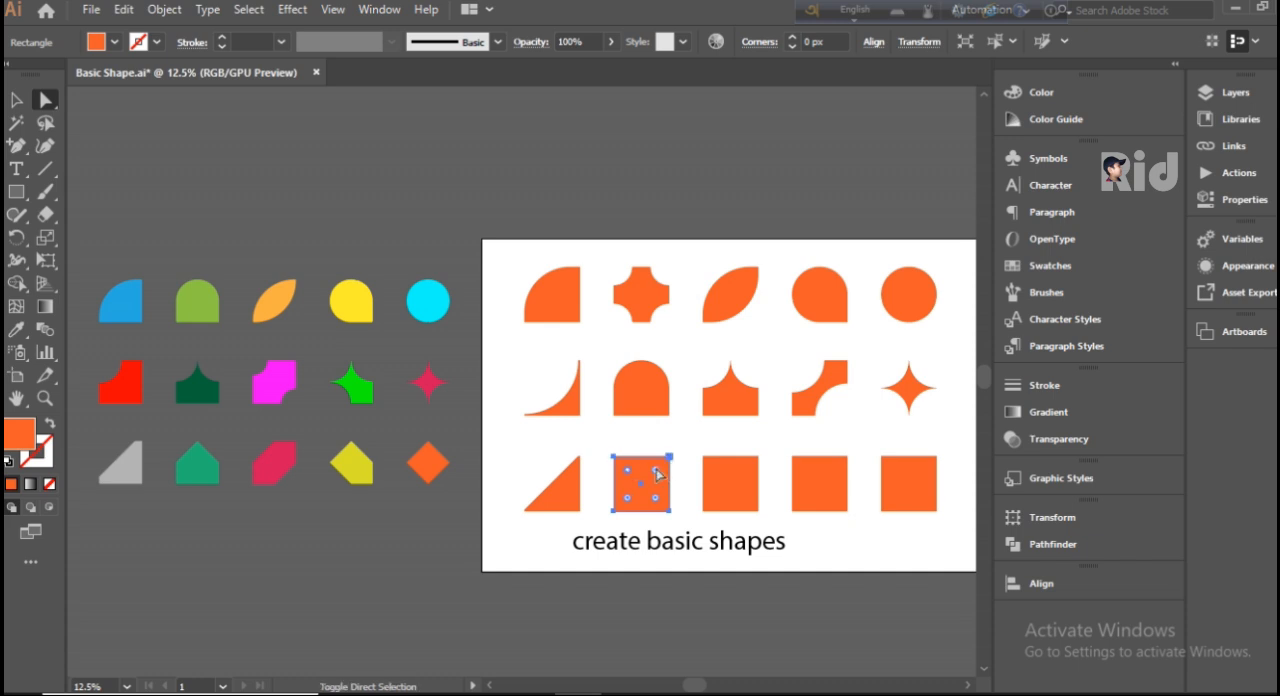
drag(657, 474, 652, 510)
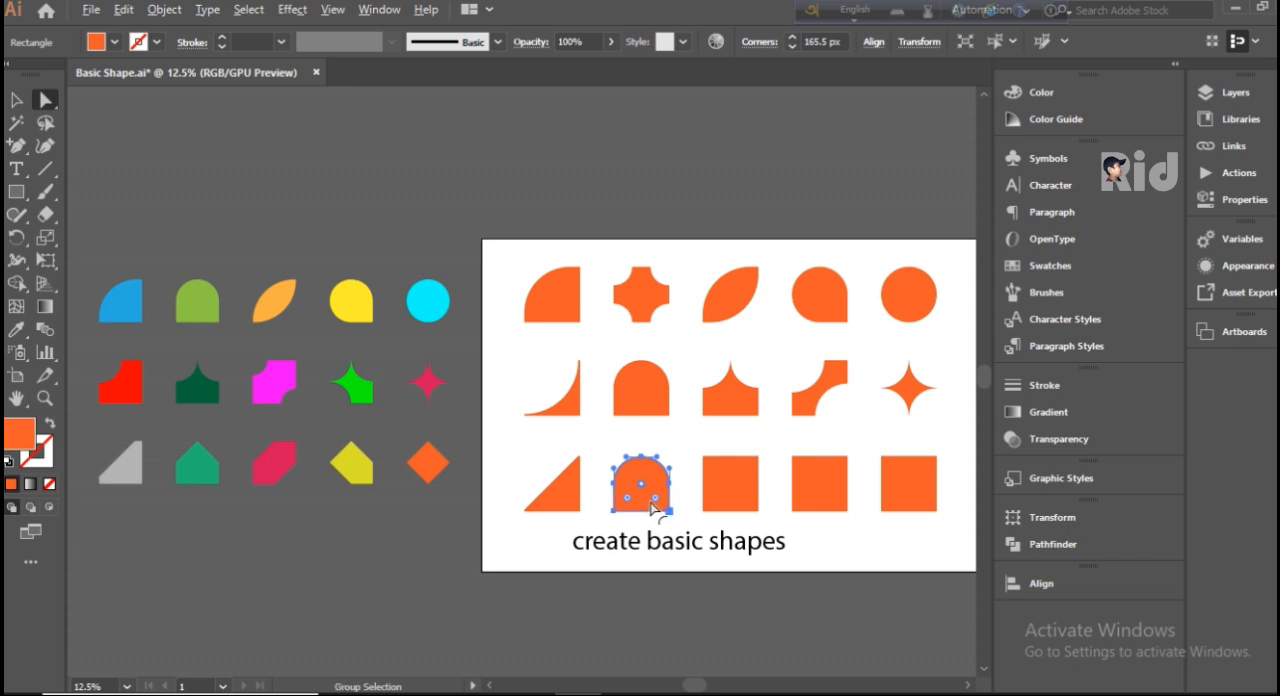
alt+click(658, 502)
alt+click(658, 502)
Step: Give the third bottom-row square's upper-left corner a radius of about 179 px with the inverted round corner type
click(737, 492)
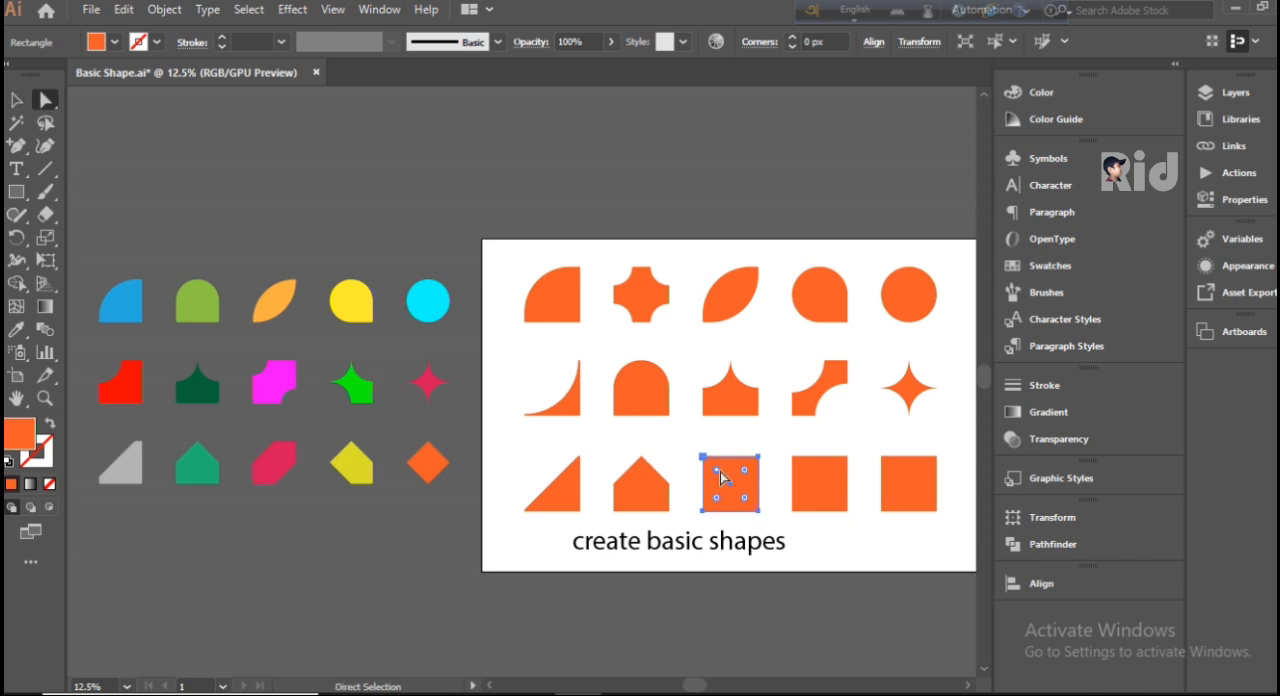
drag(716, 474, 735, 493)
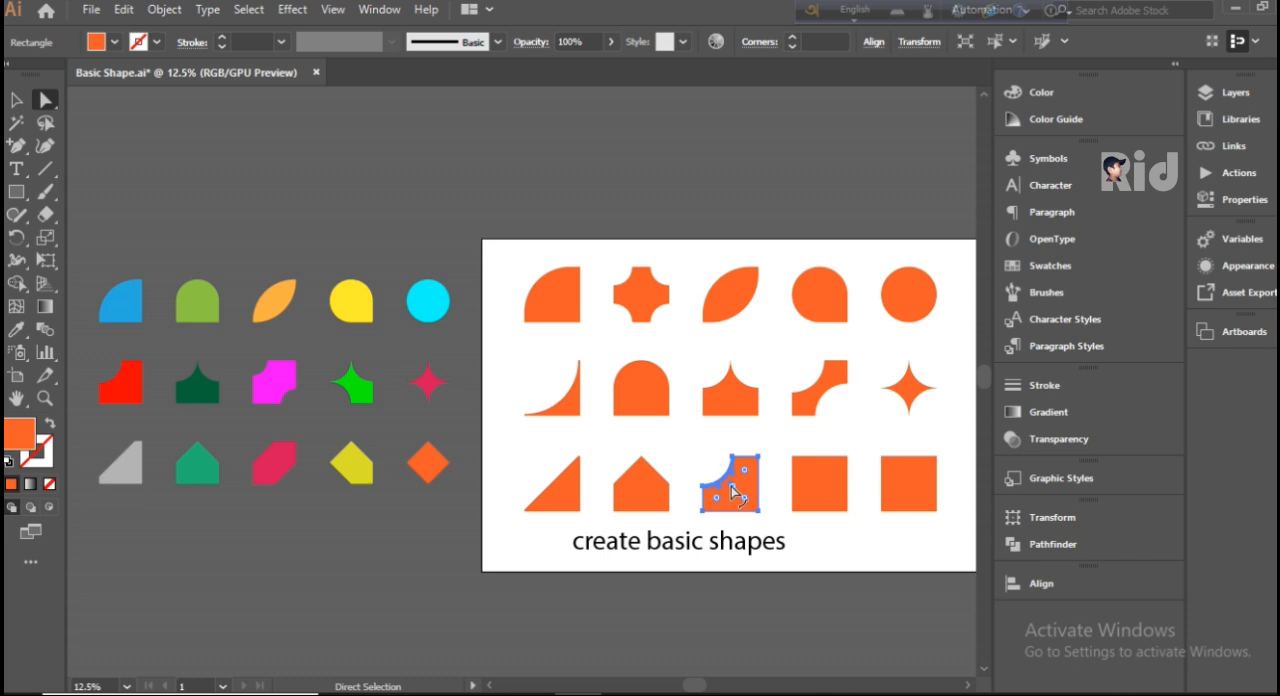
double_click(735, 488)
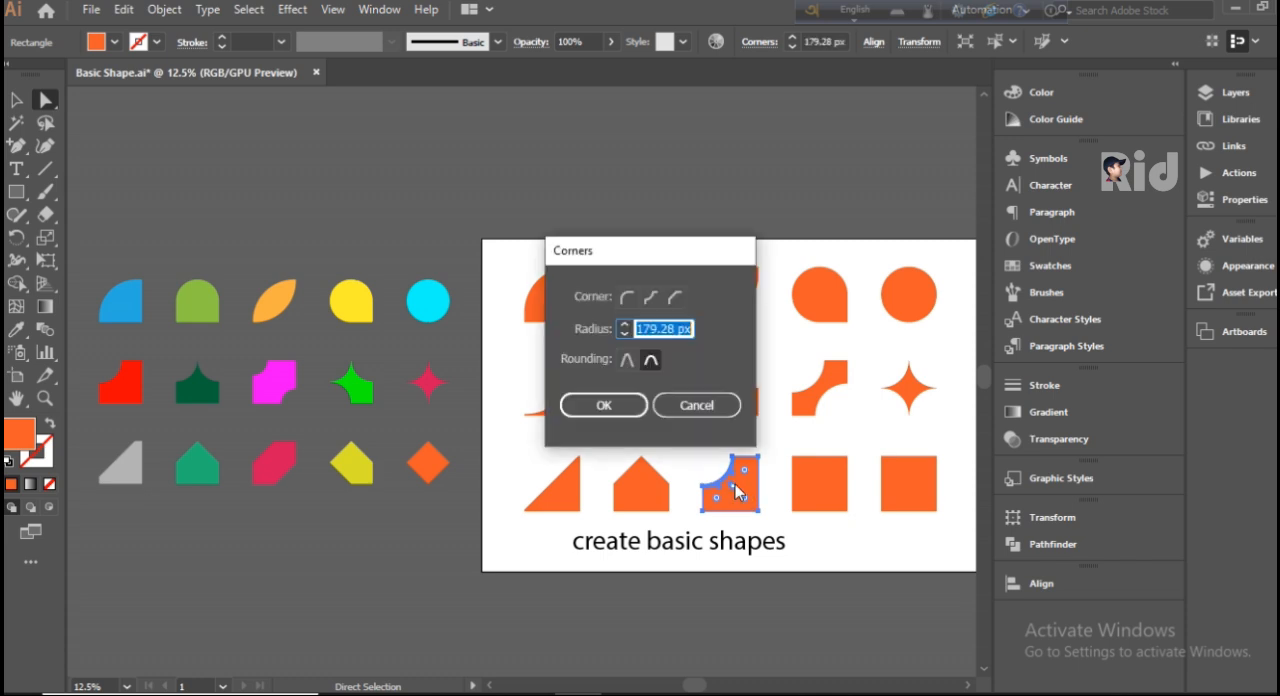
click(650, 297)
click(632, 405)
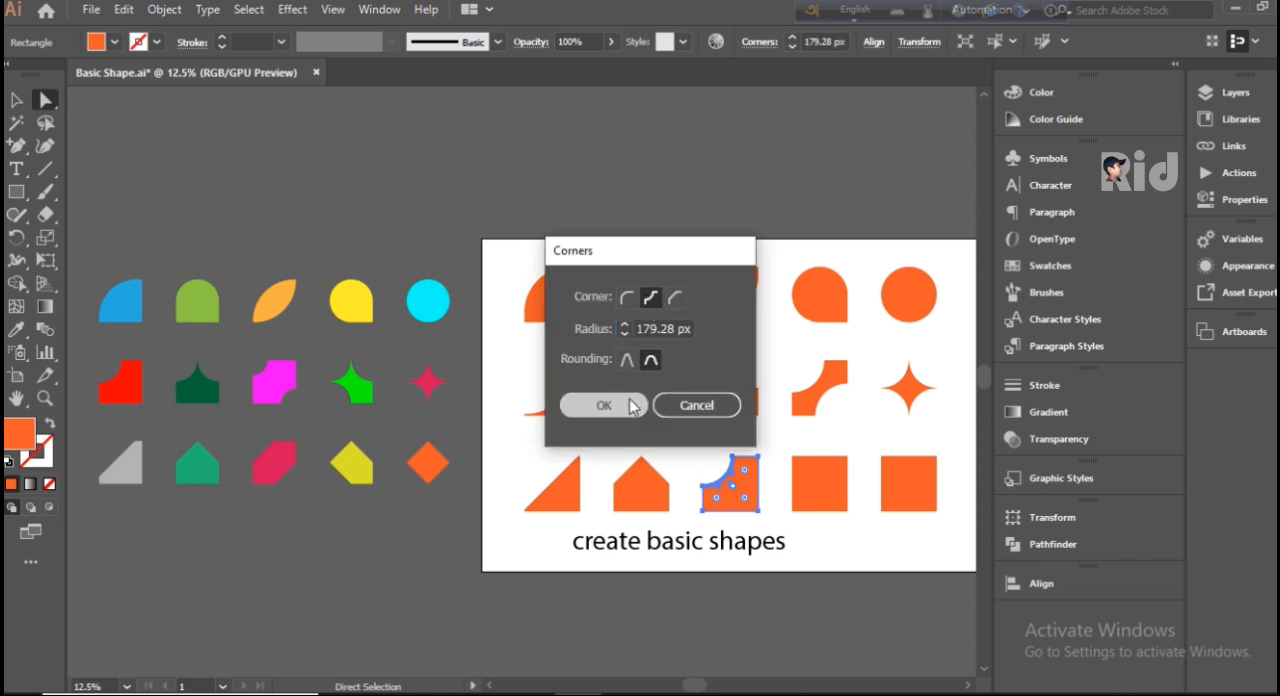
click(784, 516)
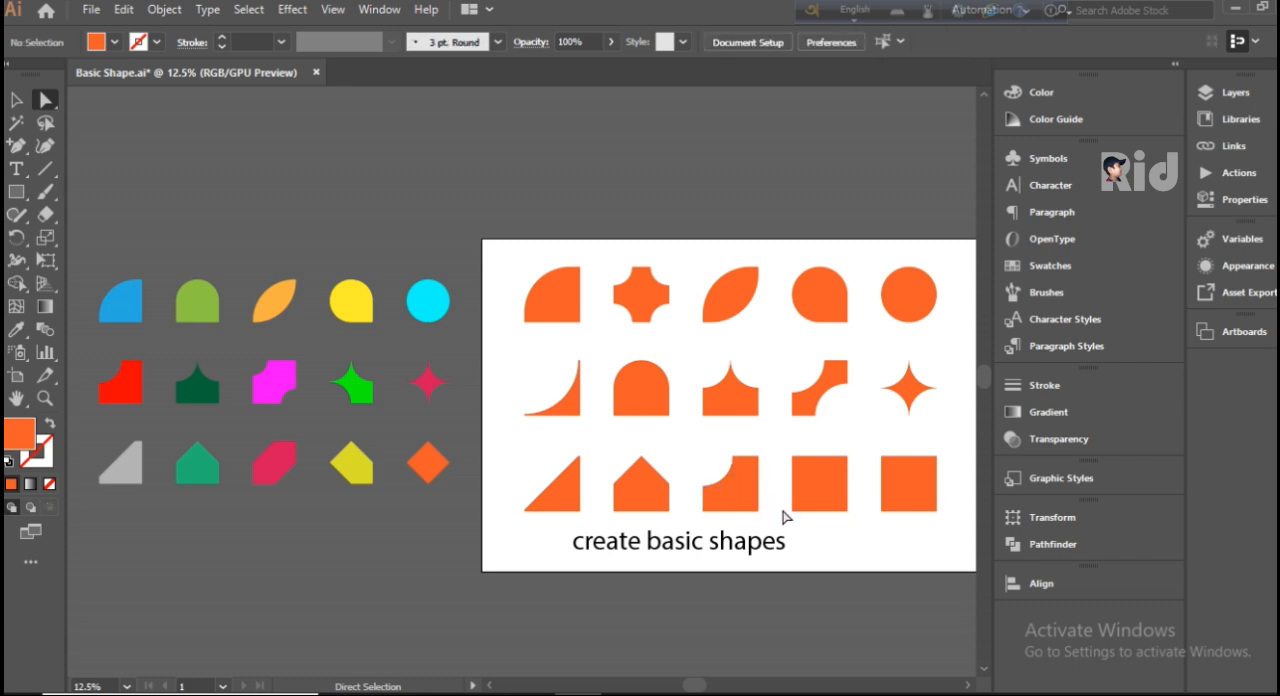
Step: Try rounding two opposite corners of the fourth bottom-row square by about 199 px and cycling the other two corners' style
click(805, 506)
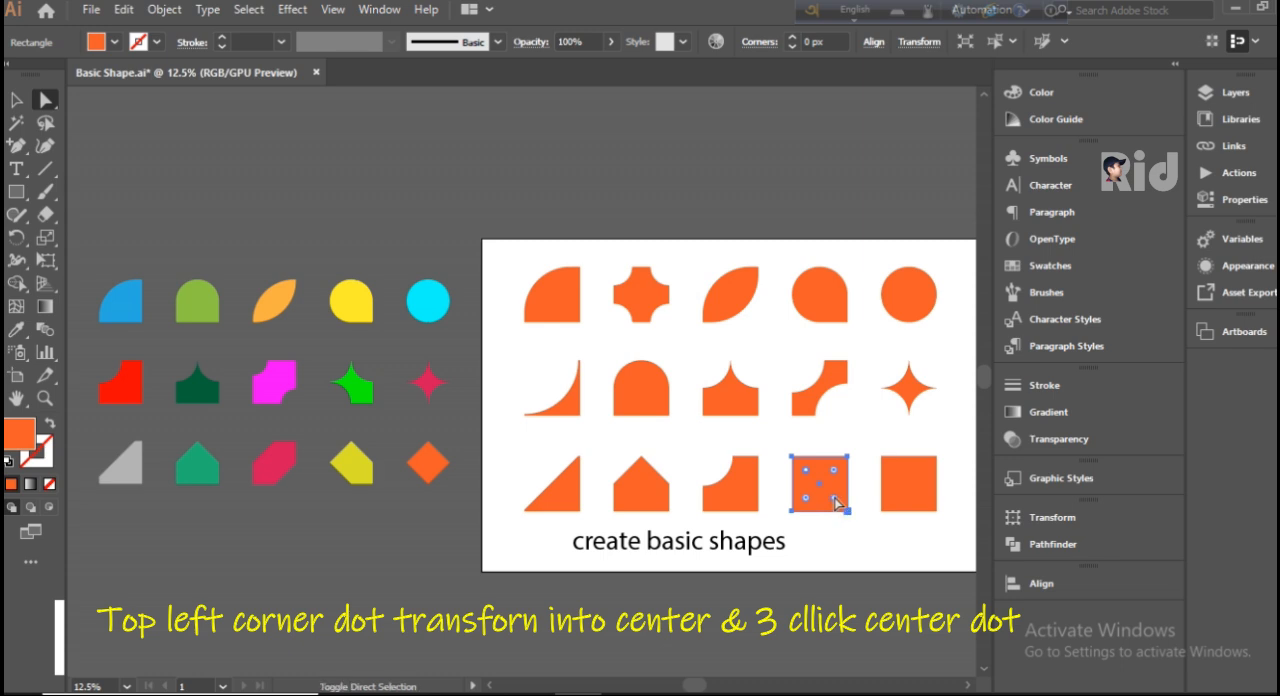
mouse_move(835, 499)
mouse_down()
mouse_move(812, 489)
mouse_move(826, 505)
mouse_up()
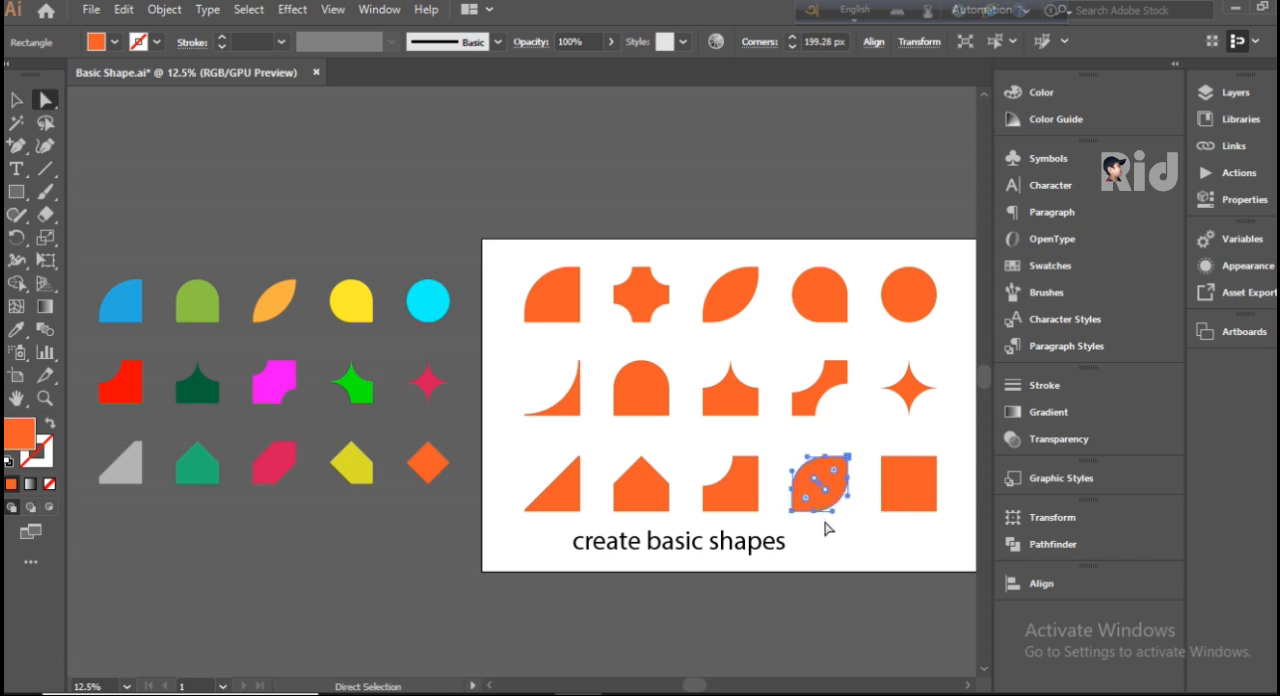
alt+click(834, 472)
alt+click(835, 470)
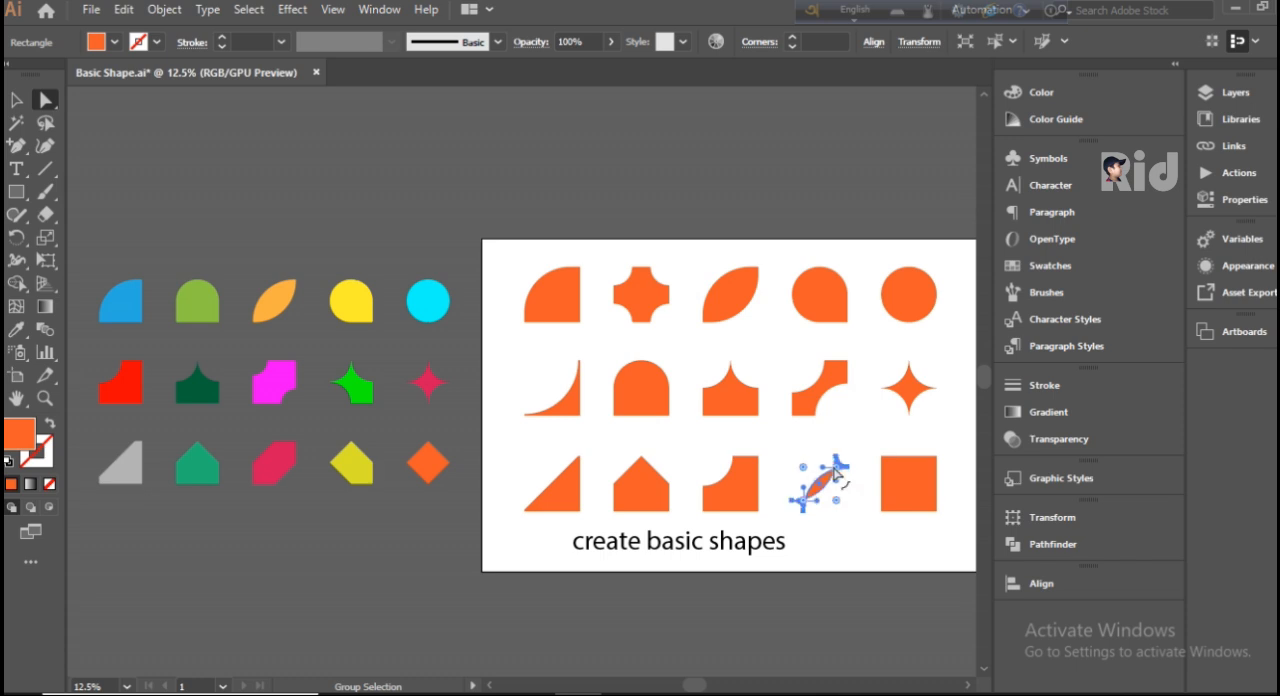
alt+click(835, 471)
alt+click(835, 474)
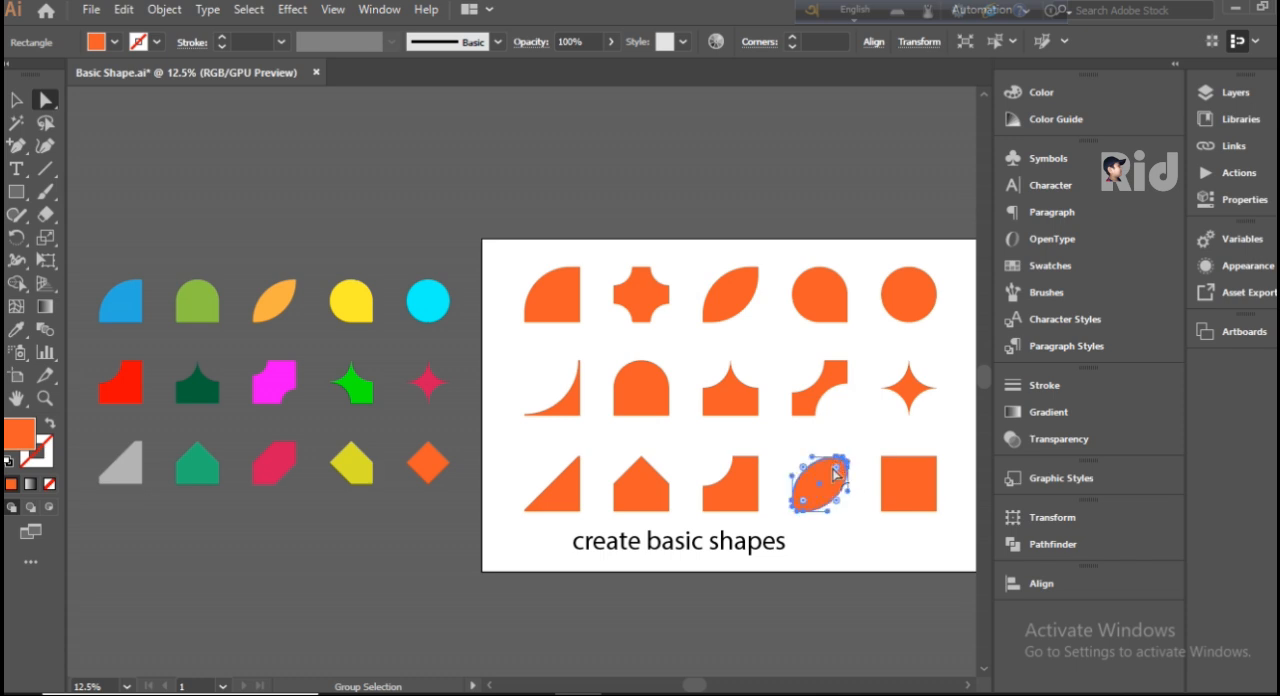
alt+click(803, 501)
alt+click(803, 501)
alt+click(802, 502)
Step: Undo all the corner changes on the fourth bottom-row square and deselect it
key(ctrl+z)
key(ctrl+z)
key(ctrl+z)
key(ctrl+z)
key(ctrl+z)
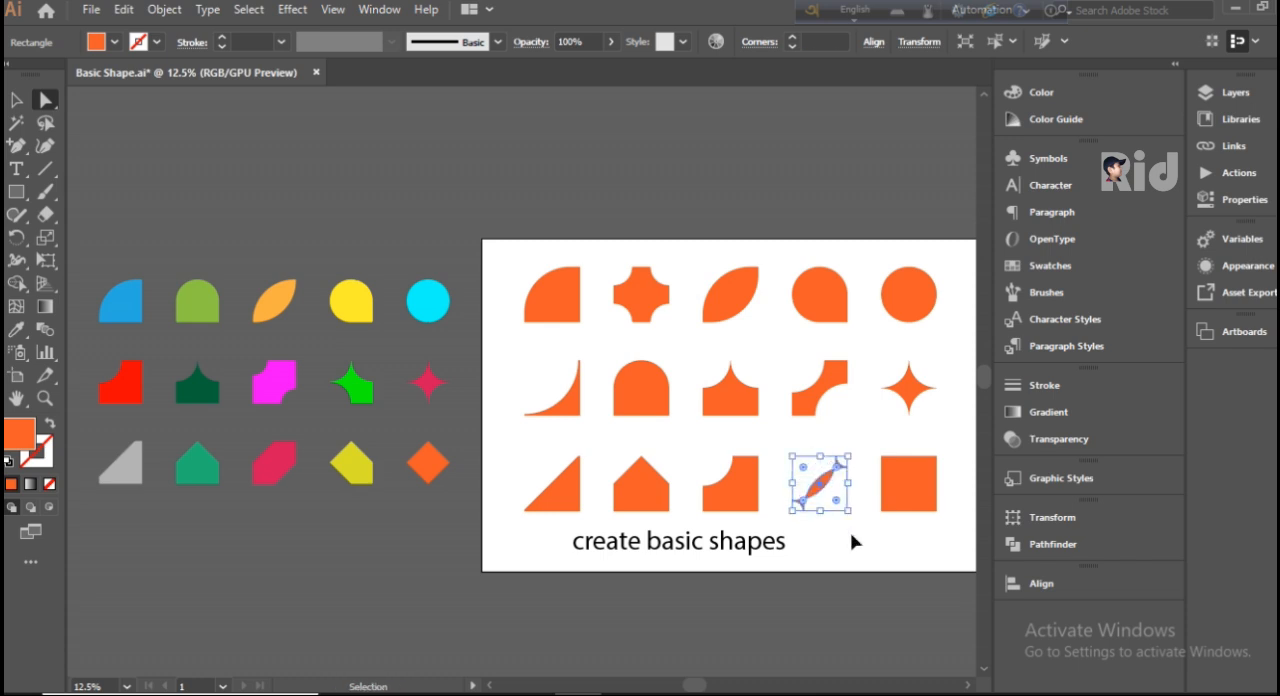
key(ctrl+z)
key(ctrl+z)
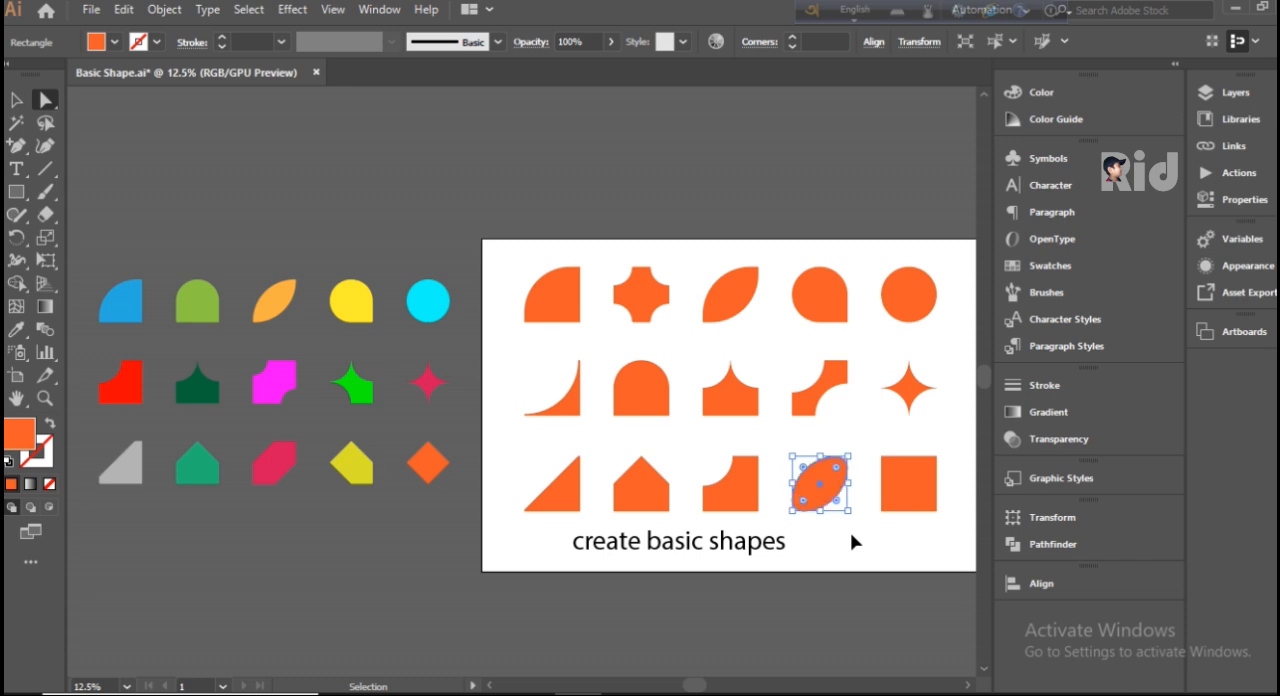
click(858, 535)
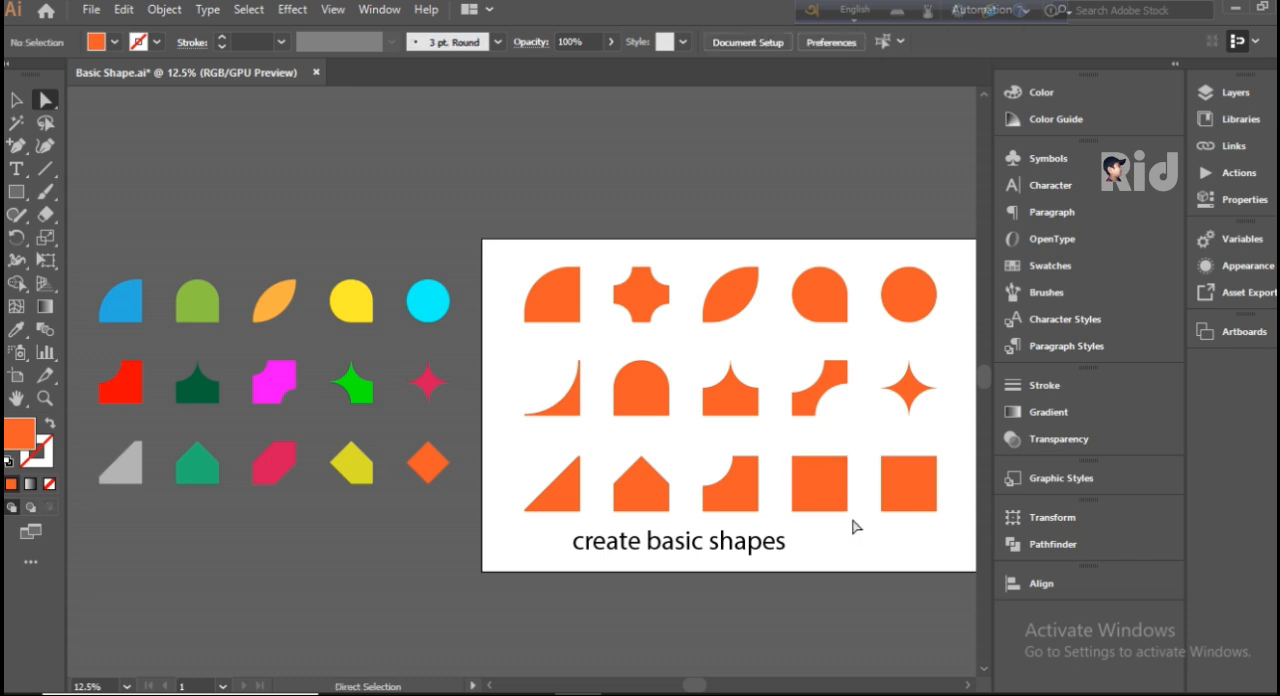
Step: Chamfer the upper-left and lower-right corners of the fourth bottom-row square by 167.6 px and deselect it
click(825, 495)
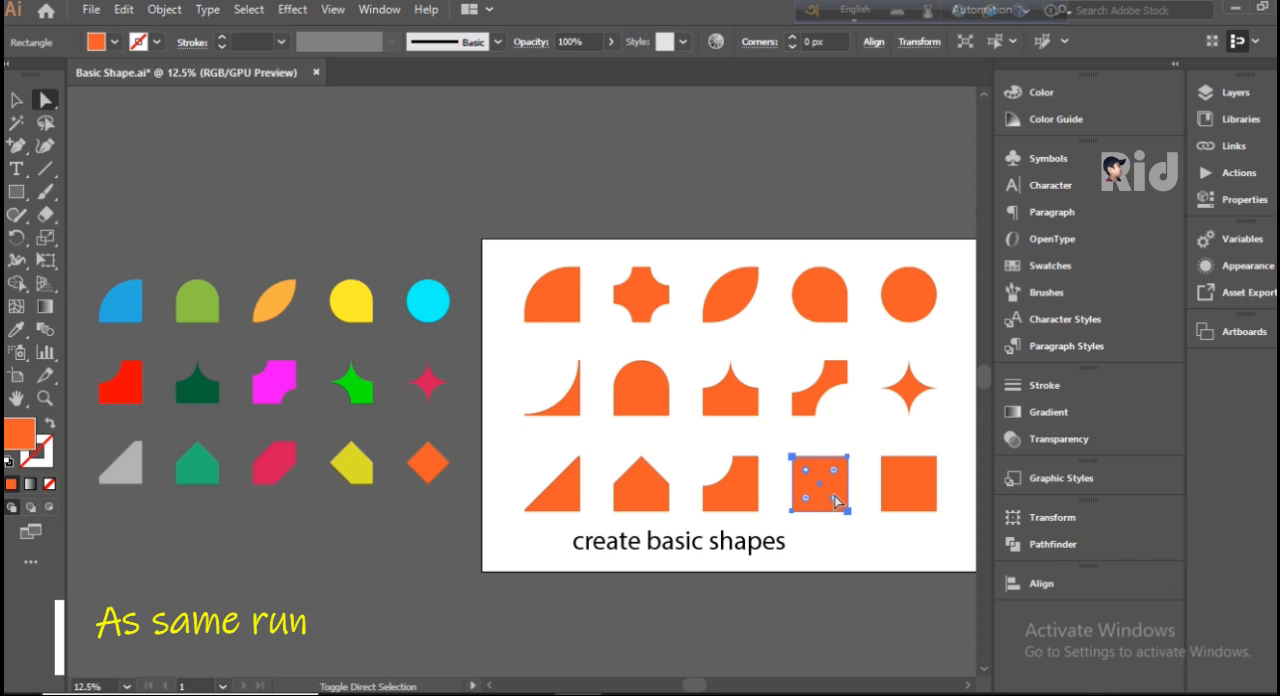
drag(806, 471, 817, 497)
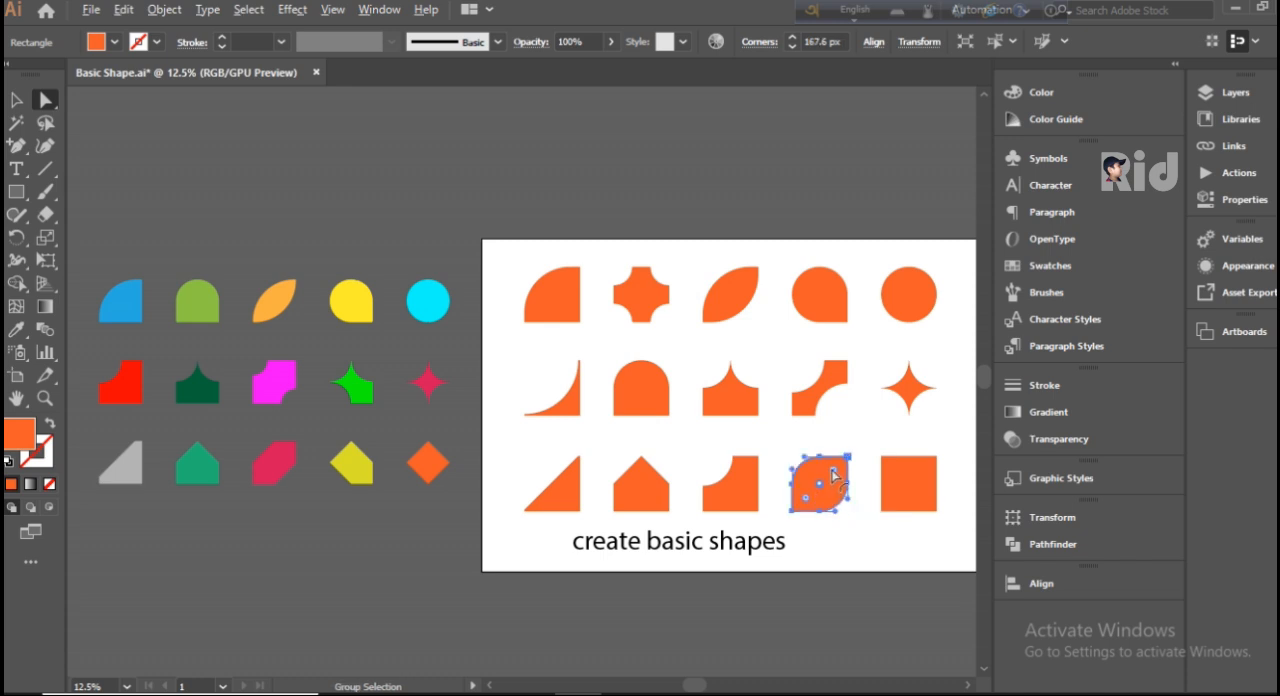
alt+click(834, 475)
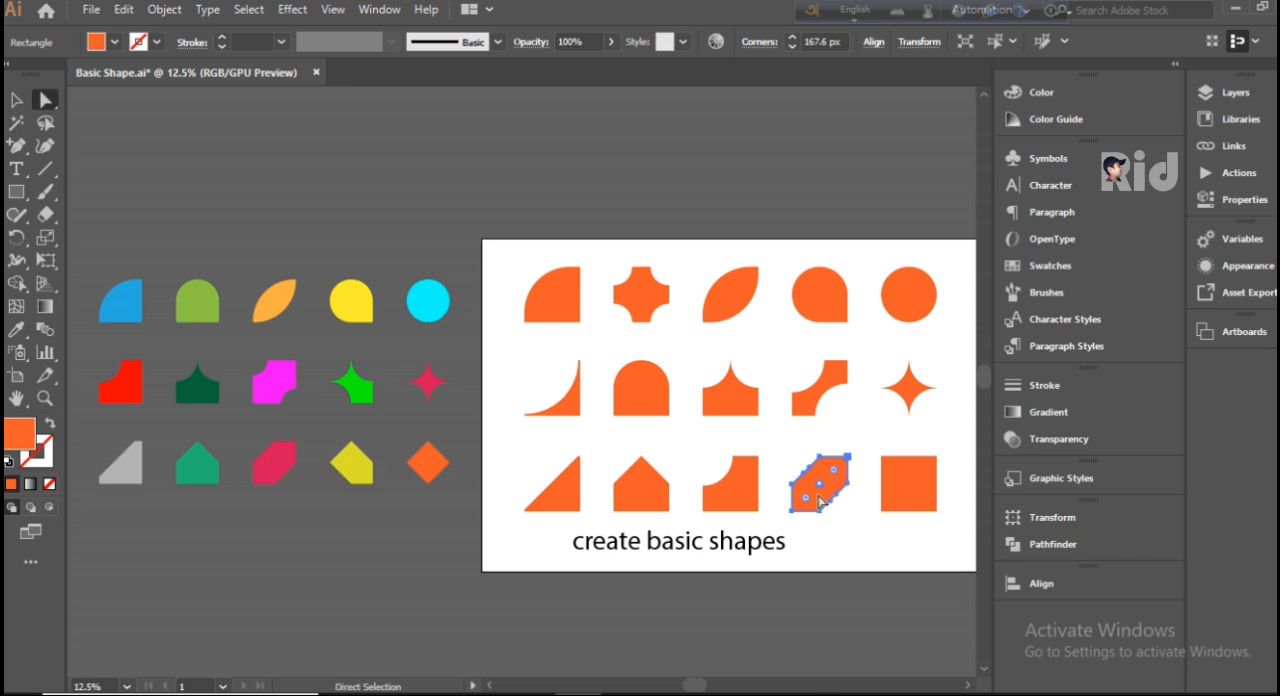
click(789, 452)
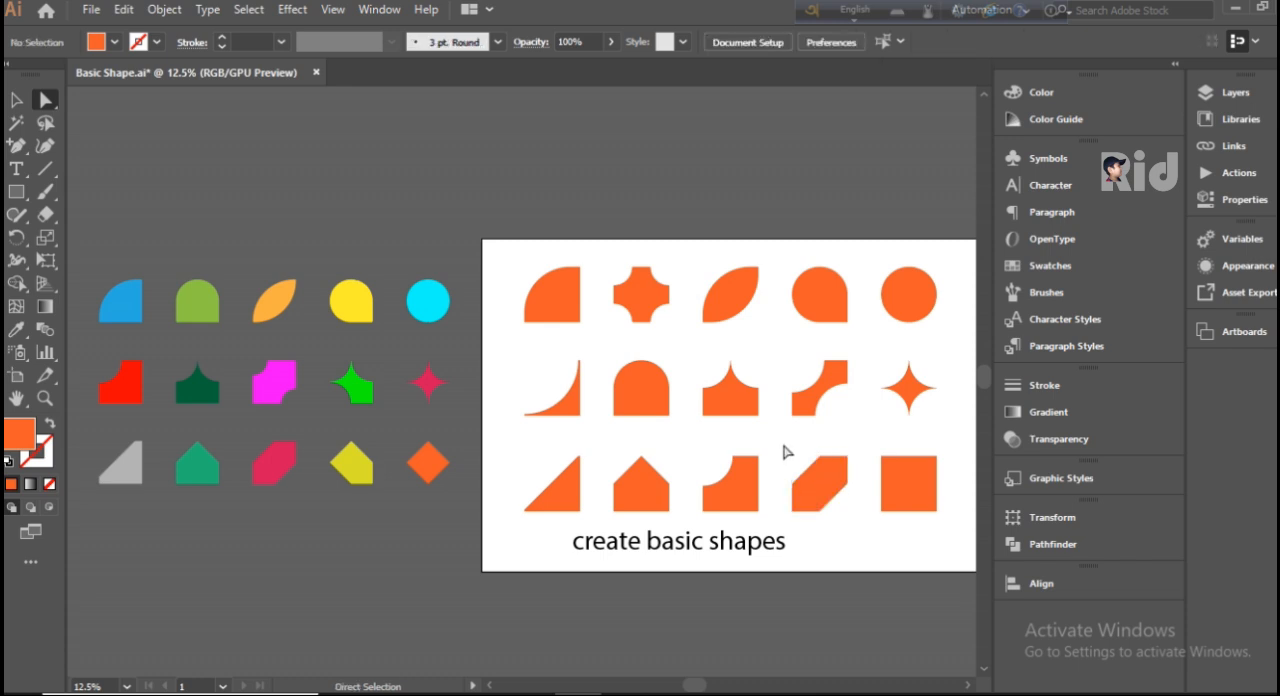
Step: Chamfer all four corners of the fifth bottom-row square by 165.5 px into a diamond and deselect it
click(911, 502)
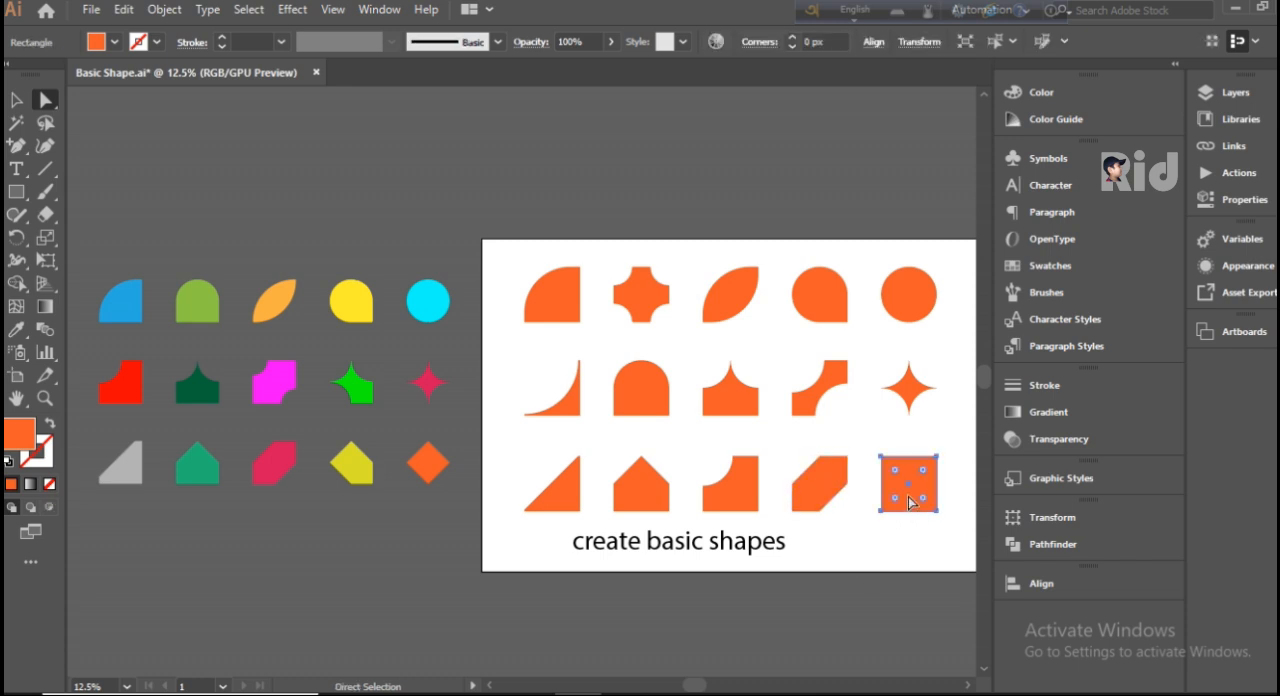
click(895, 472)
drag(893, 467, 912, 493)
alt+click(908, 485)
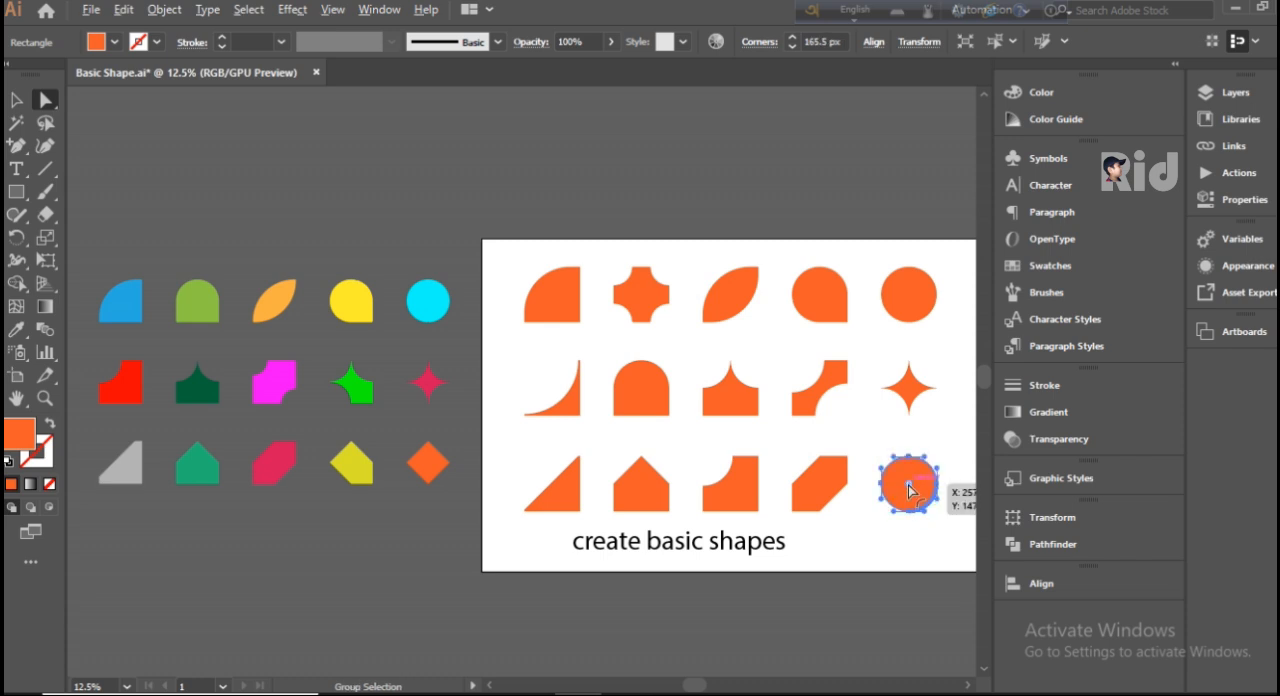
alt+click(908, 485)
click(893, 539)
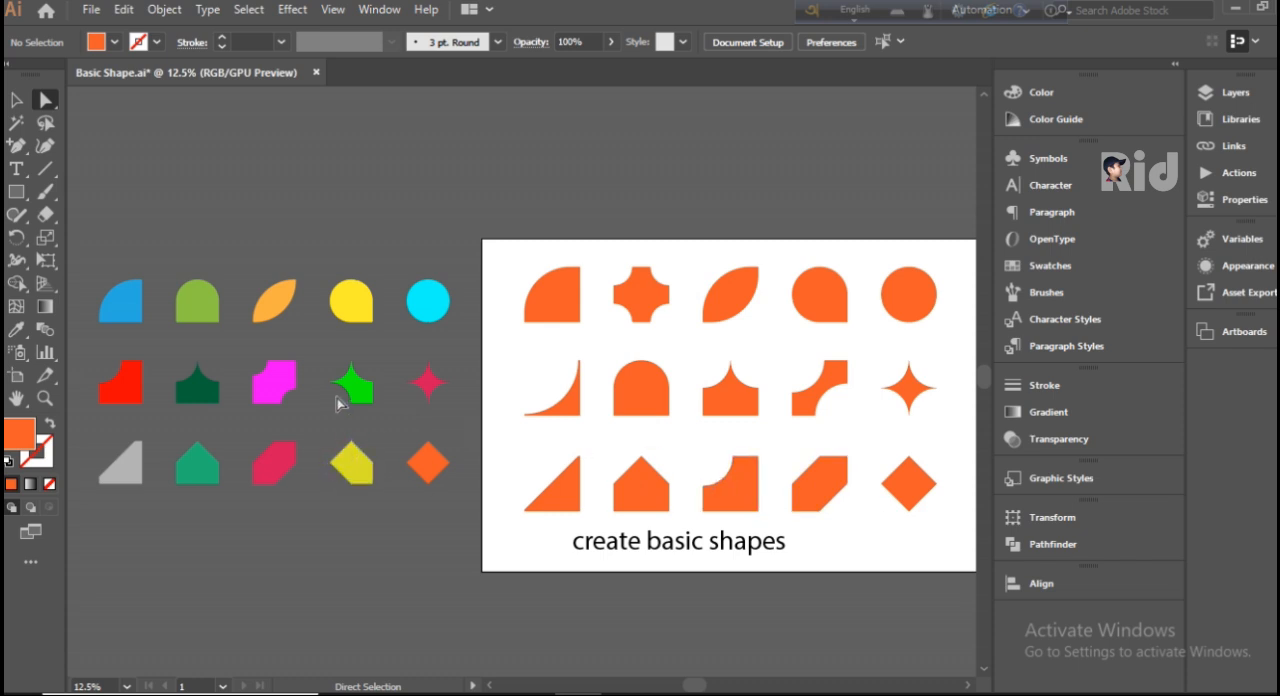
Step: Draw a new orange near-square rectangle beside the caption, below the gap between the fourth and fifth bottom-row shapes
click(16, 191)
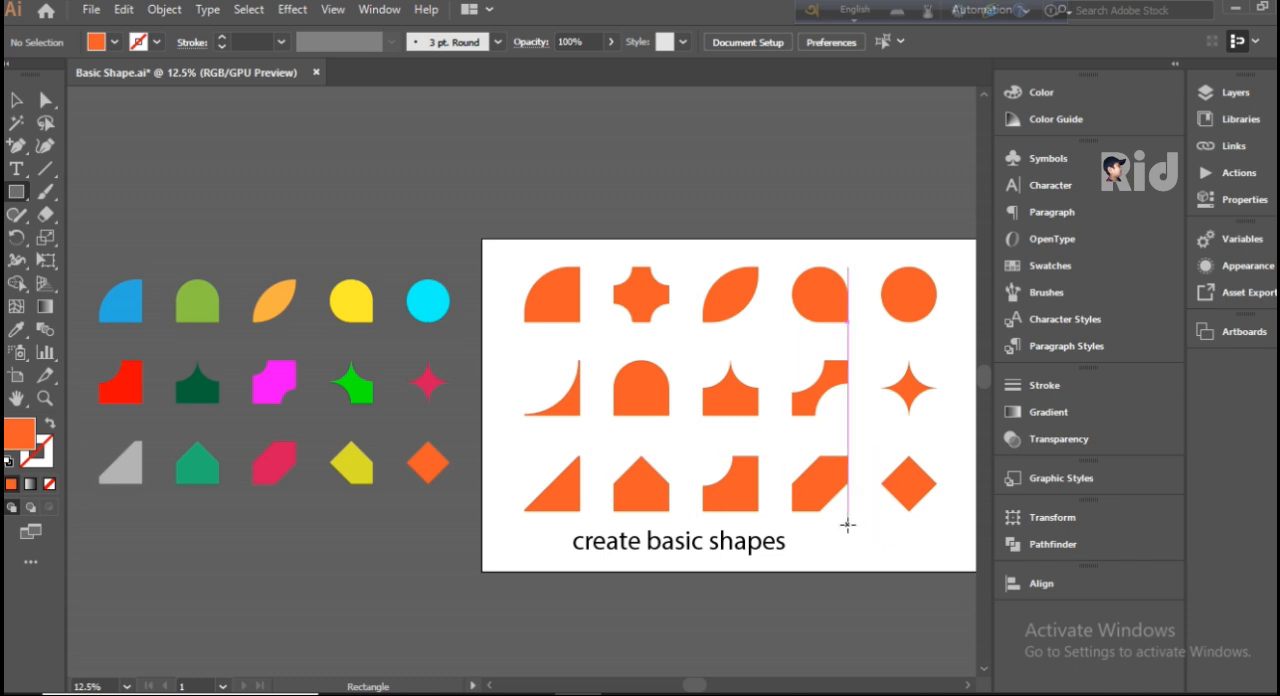
scroll(846, 514, down, 1)
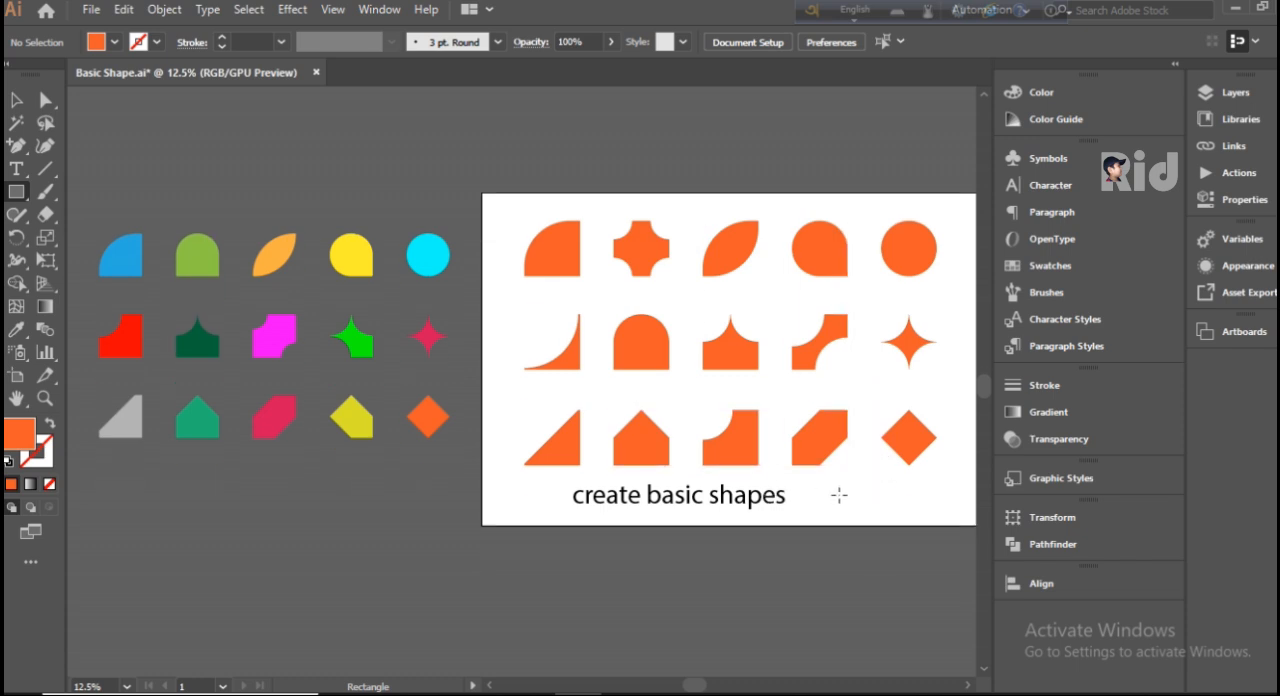
drag(697, 688, 720, 686)
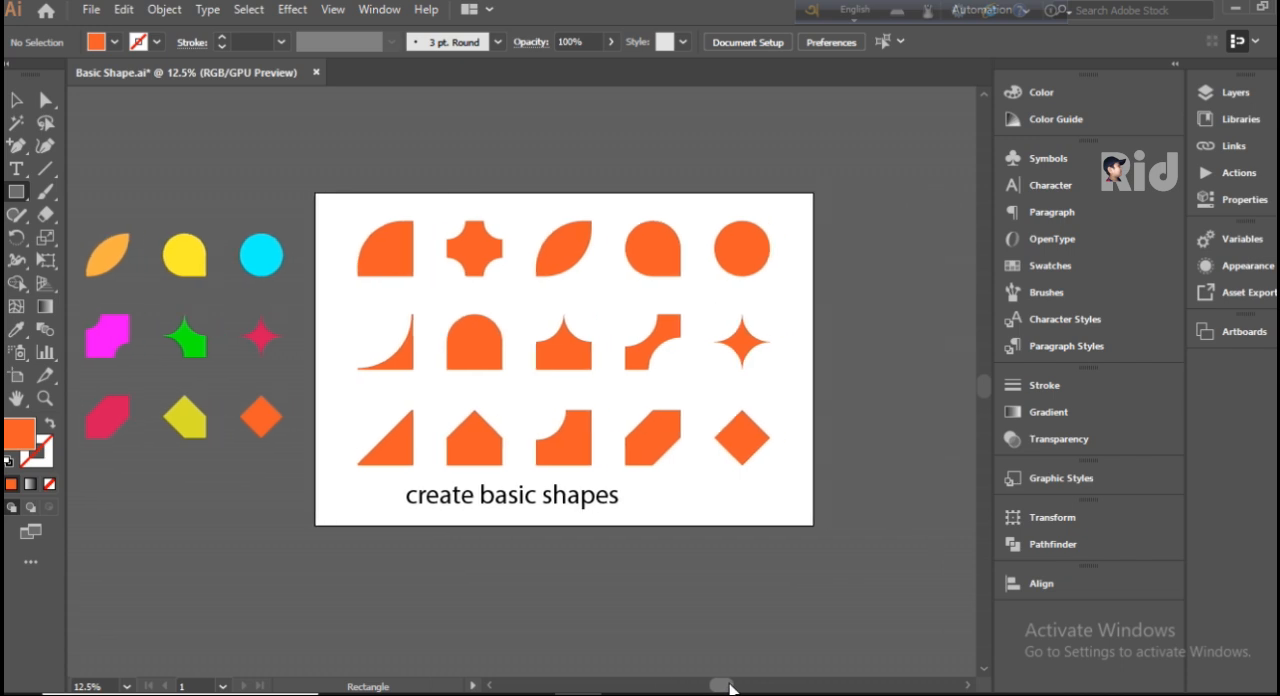
drag(670, 471, 730, 524)
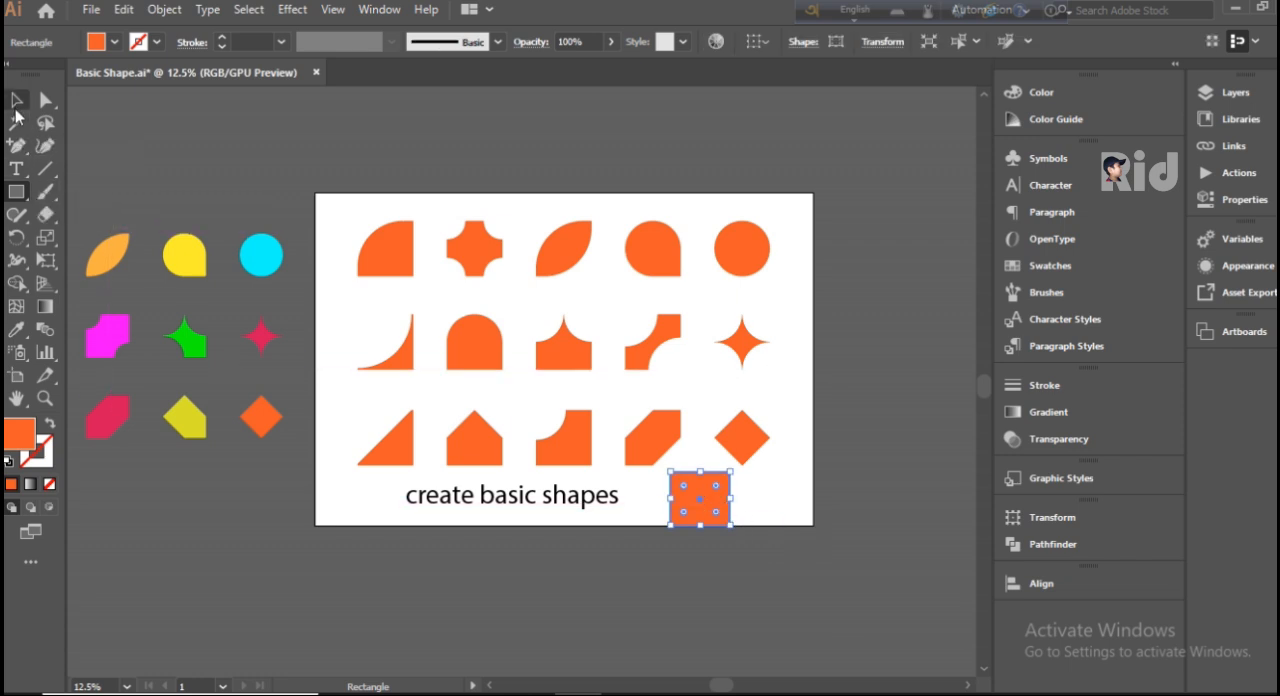
click(17, 101)
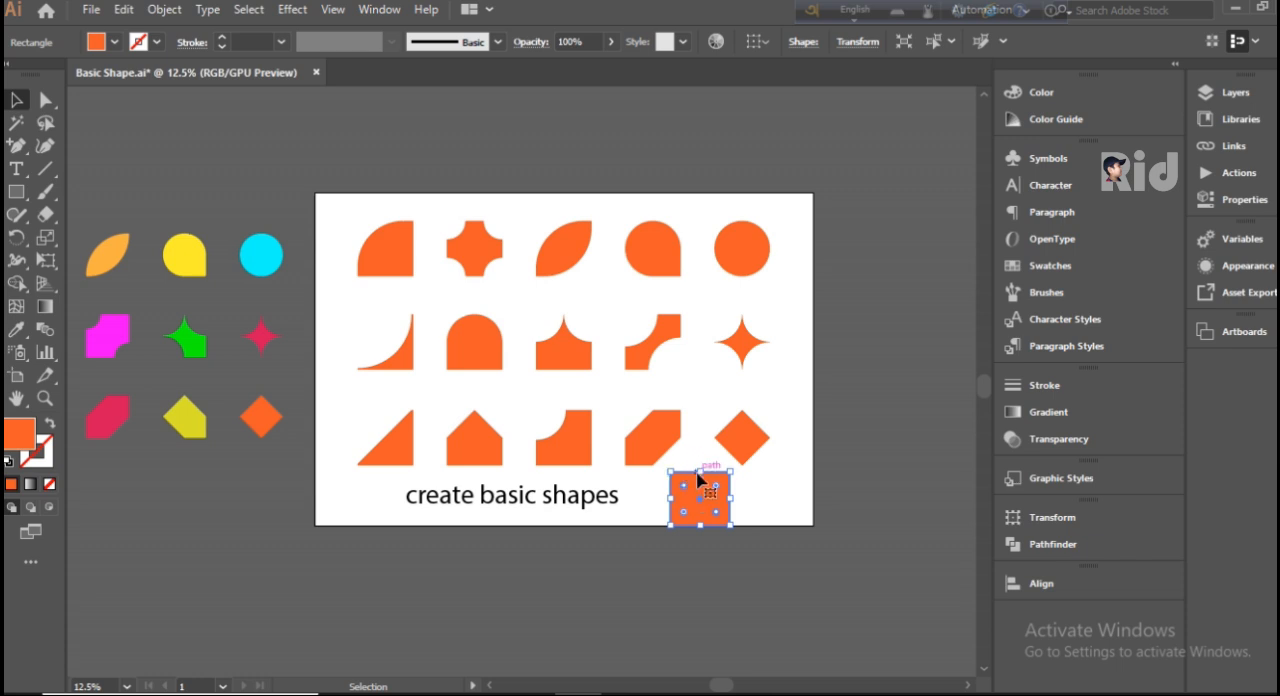
Step: Fully round all but the new rectangle's lower-right corner with the inverted round type, and move it between the fourth and fifth middle-row shapes
click(752, 515)
click(726, 525)
click(715, 530)
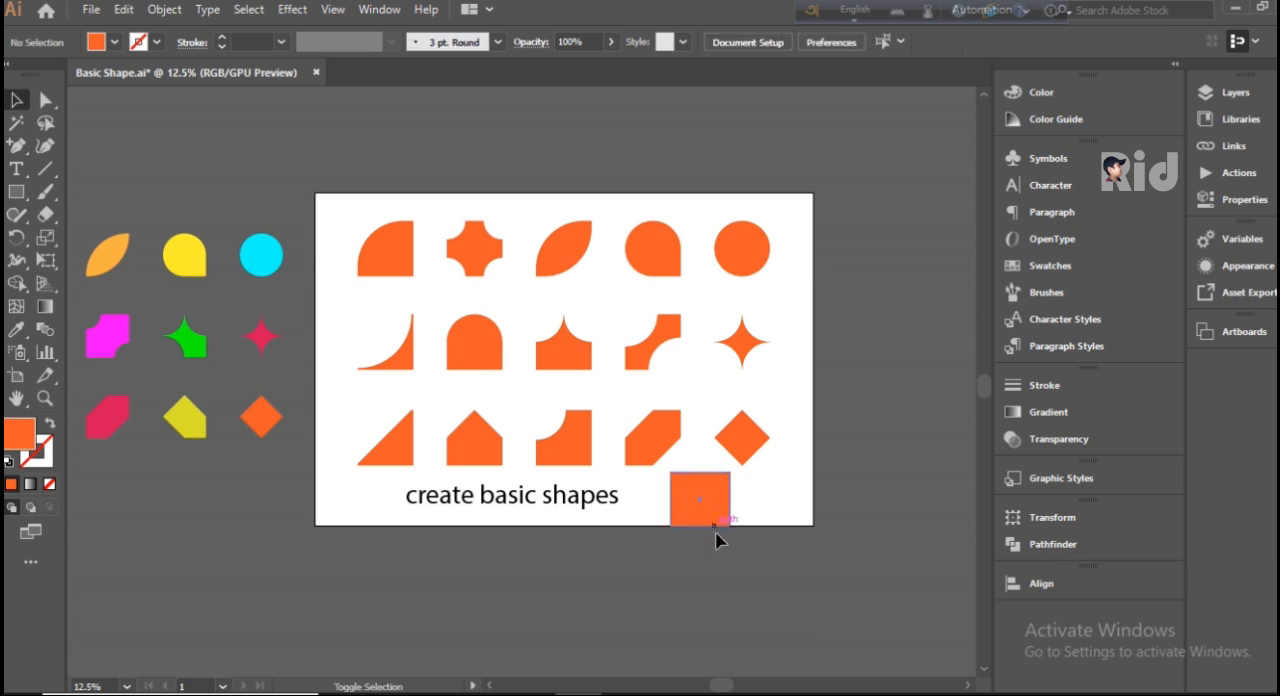
click(670, 526)
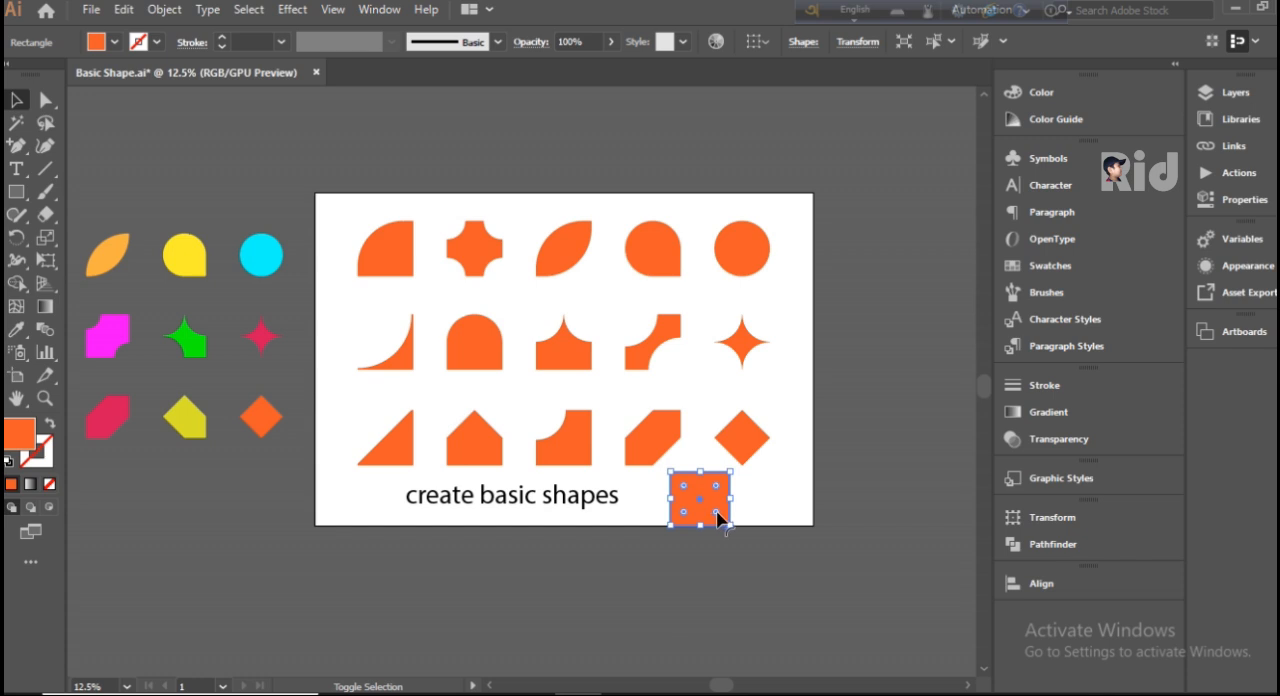
click(750, 516)
click(679, 532)
drag(683, 516, 646, 478)
drag(683, 485, 752, 553)
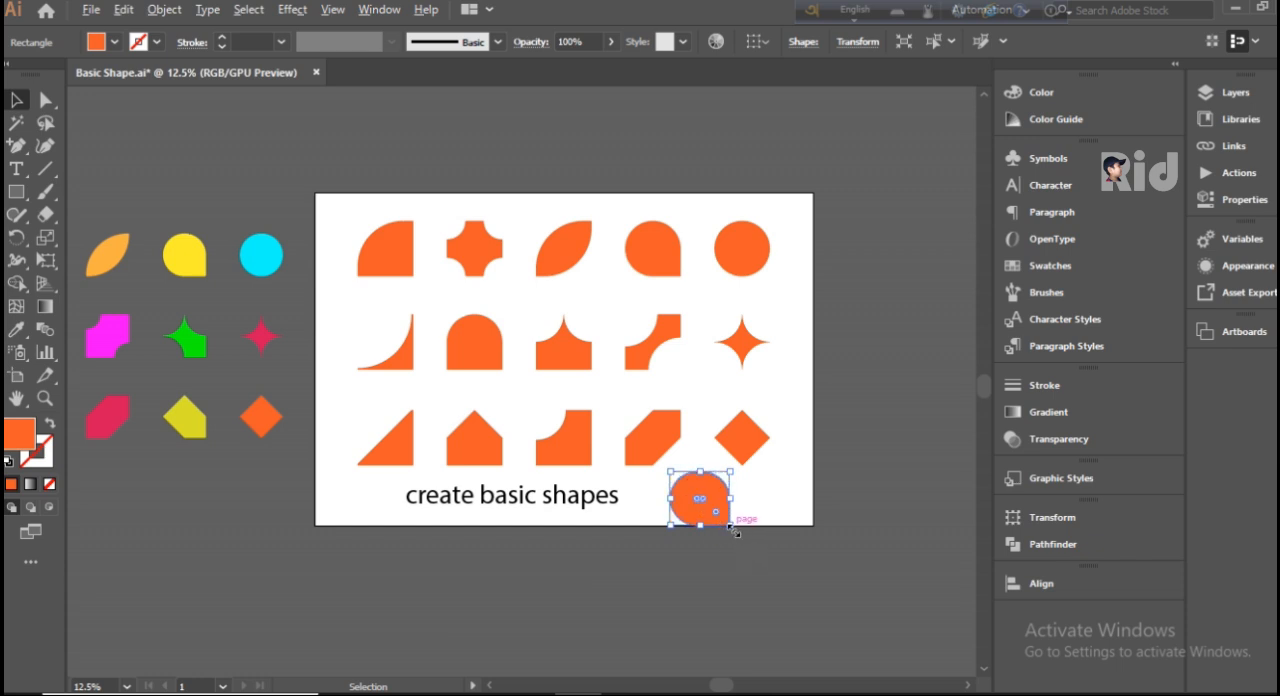
alt+click(716, 516)
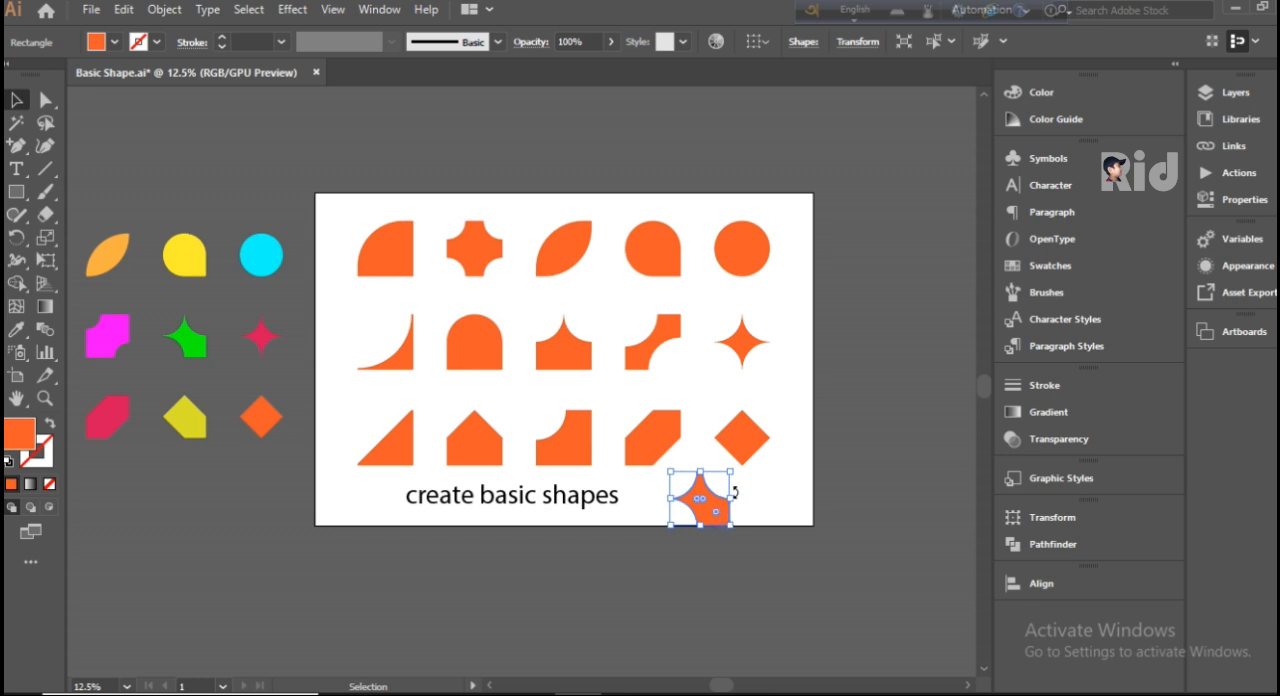
drag(717, 498, 705, 378)
click(777, 385)
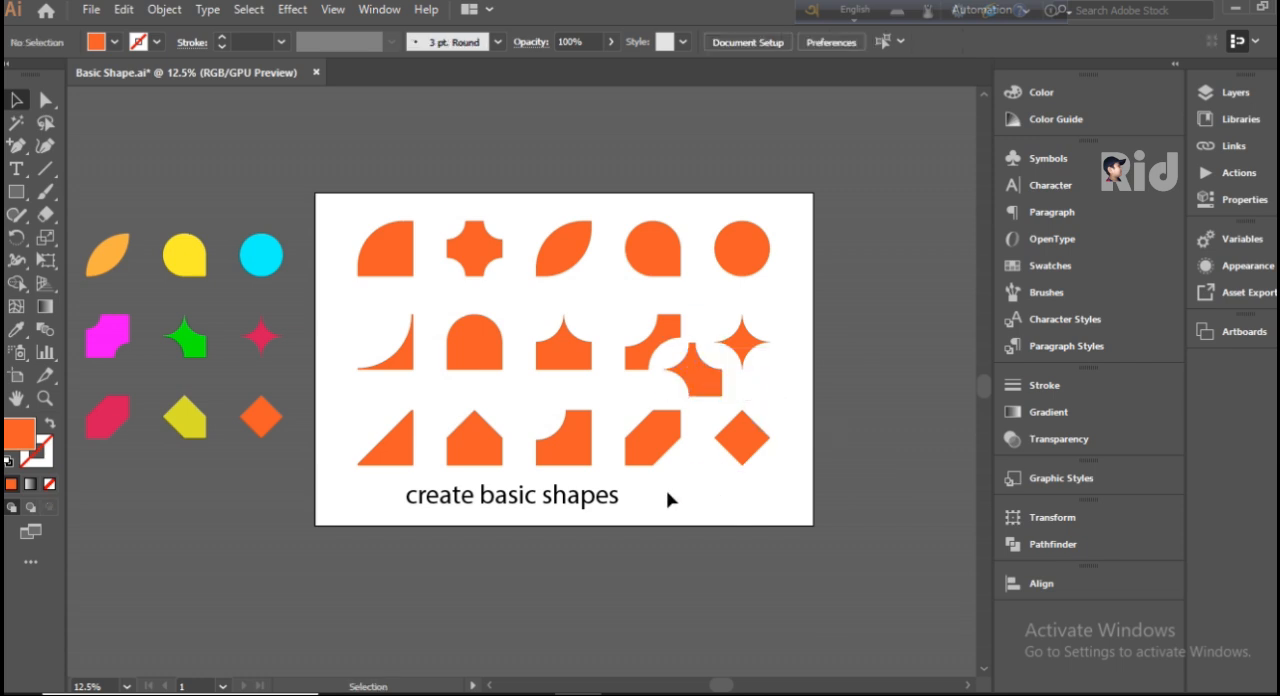
Step: Draw another orange square beside the caption and shift it slightly up and left, just below the fourth bottom-row shape
click(16, 191)
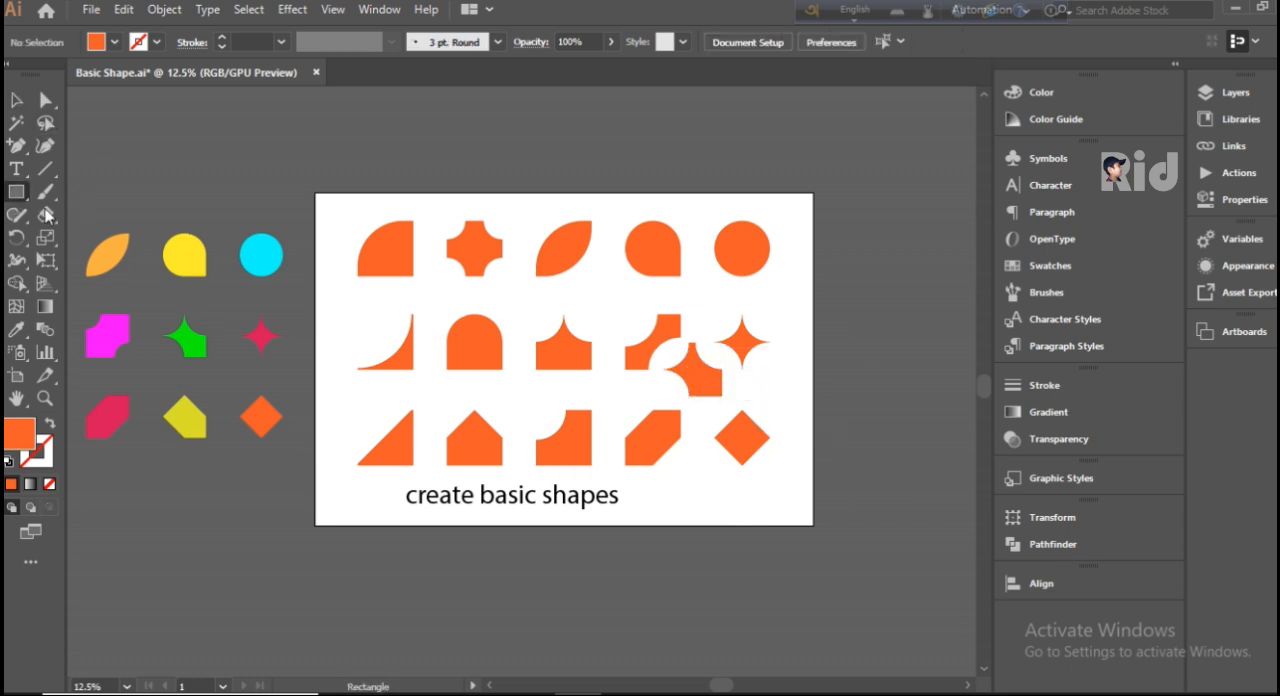
drag(681, 473, 741, 532)
click(16, 99)
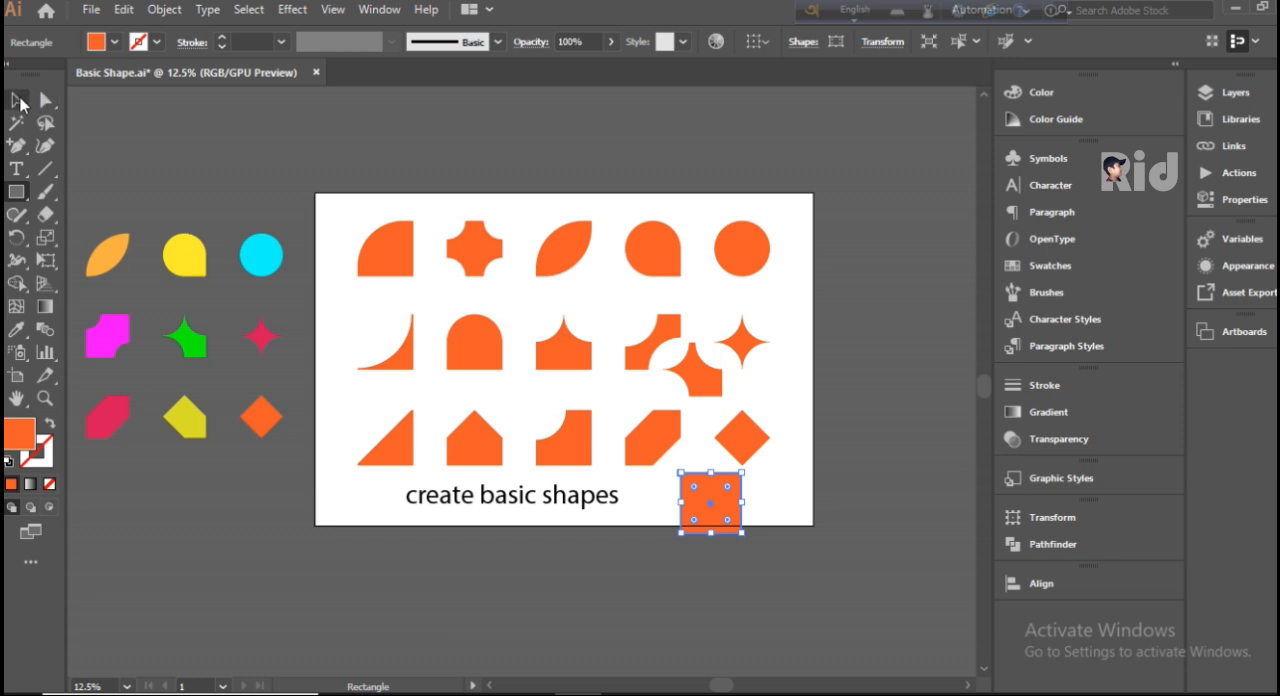
drag(710, 490, 678, 472)
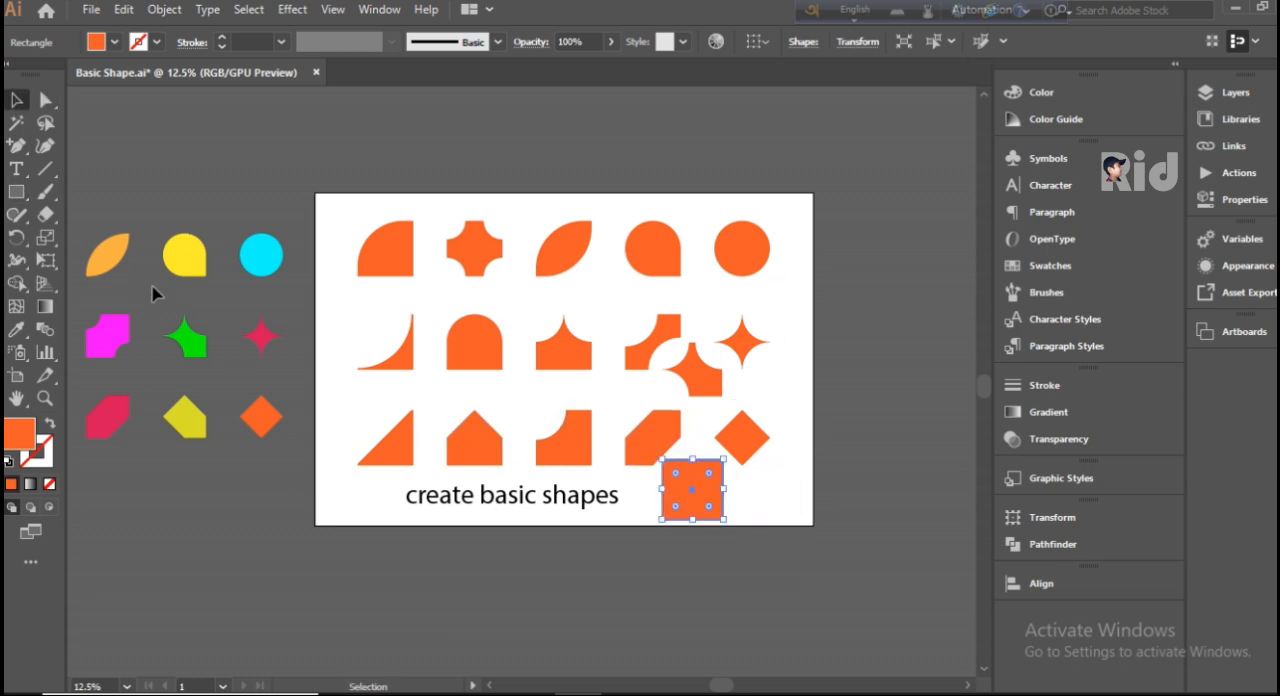
Step: Chamfer the upper-left, upper-right and lower-left corners of the square beside the caption by 181.5 px and deselect it
click(45, 99)
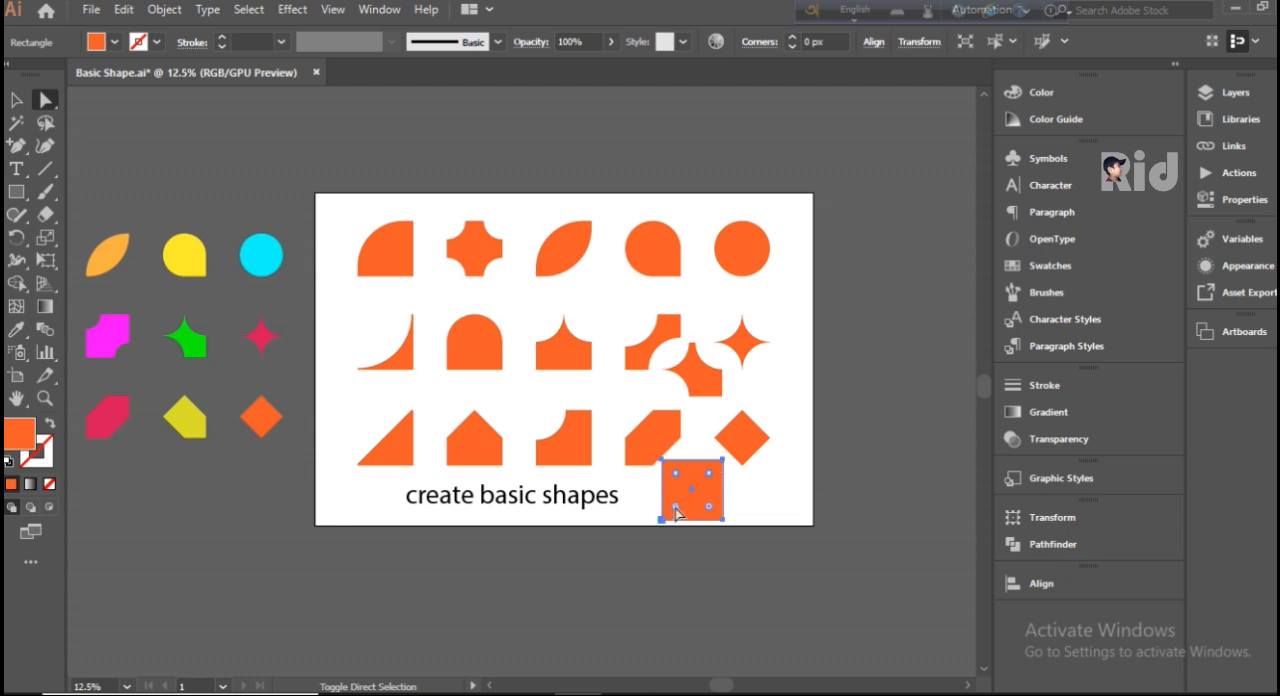
drag(677, 511, 697, 489)
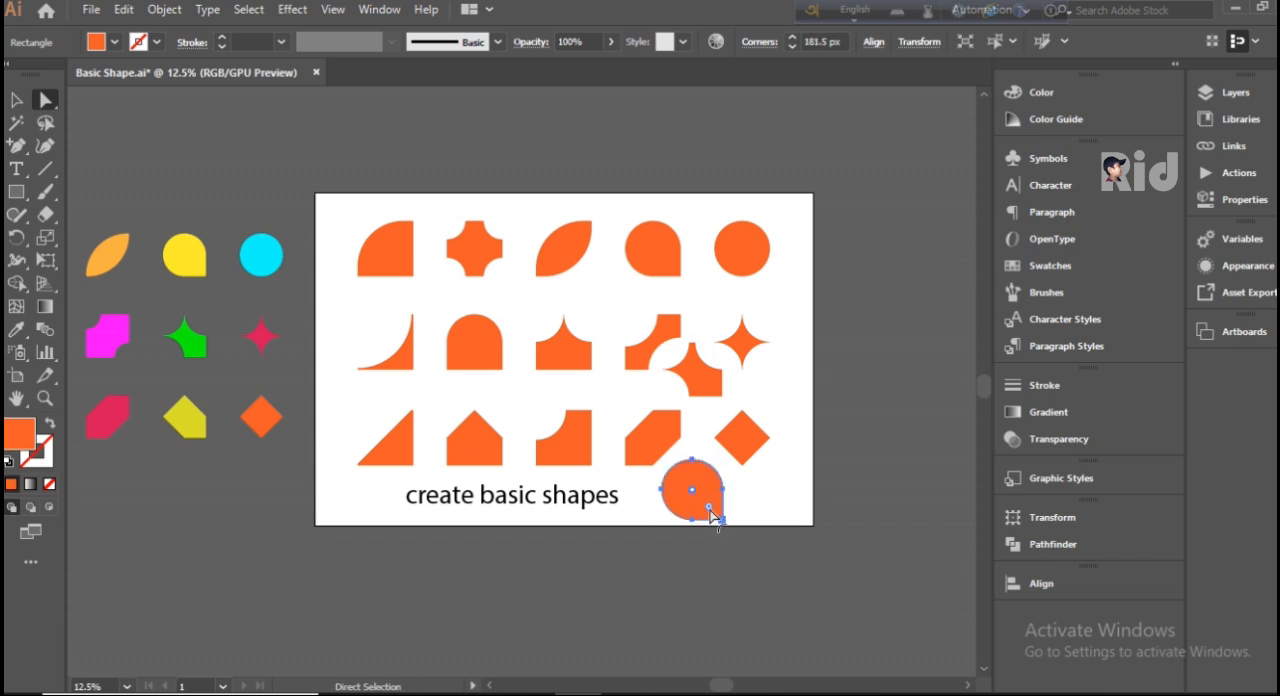
alt+click(709, 511)
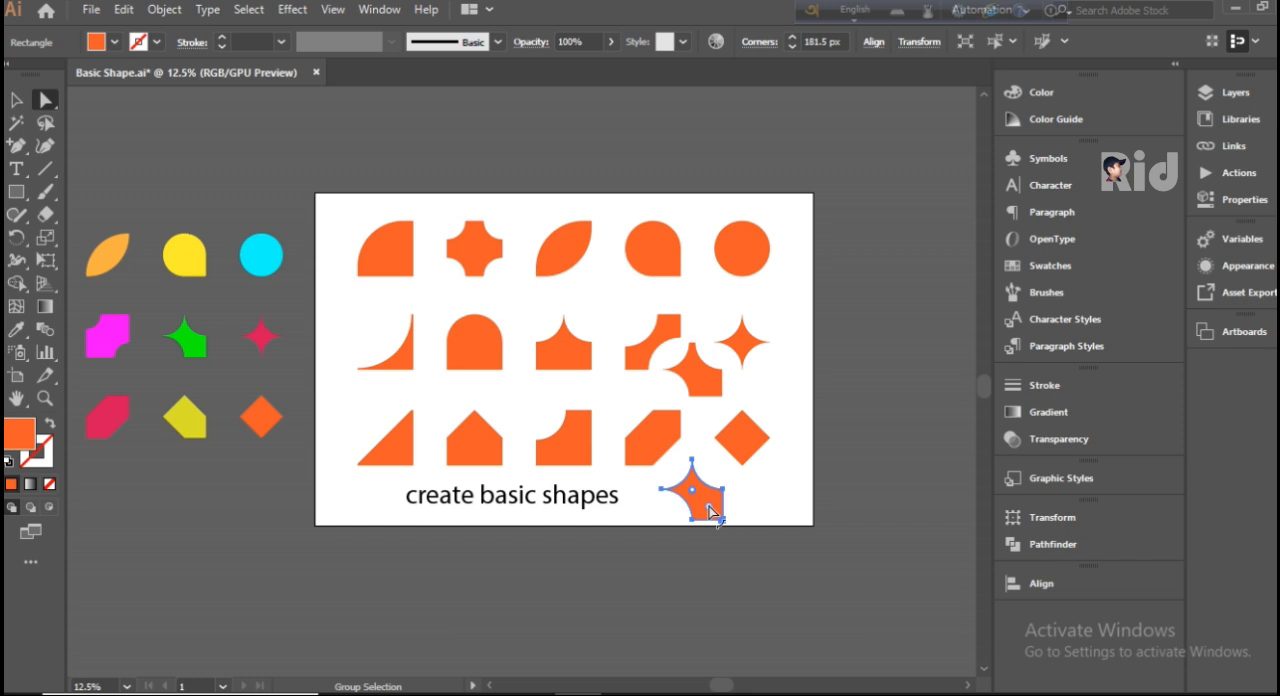
alt+click(709, 511)
click(757, 498)
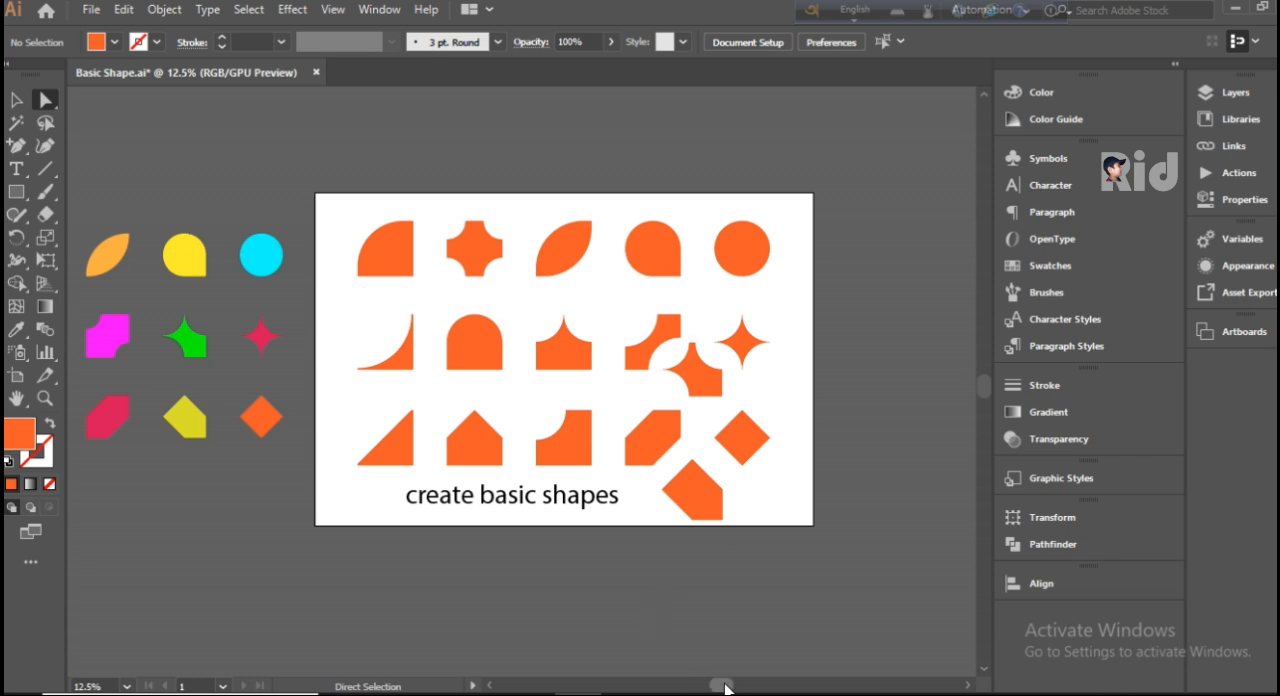
Step: Replace the caption "create basic shapes" beneath the shapes with "THANK YOU"
scroll(704, 684, left, 5)
drag(704, 688, 701, 688)
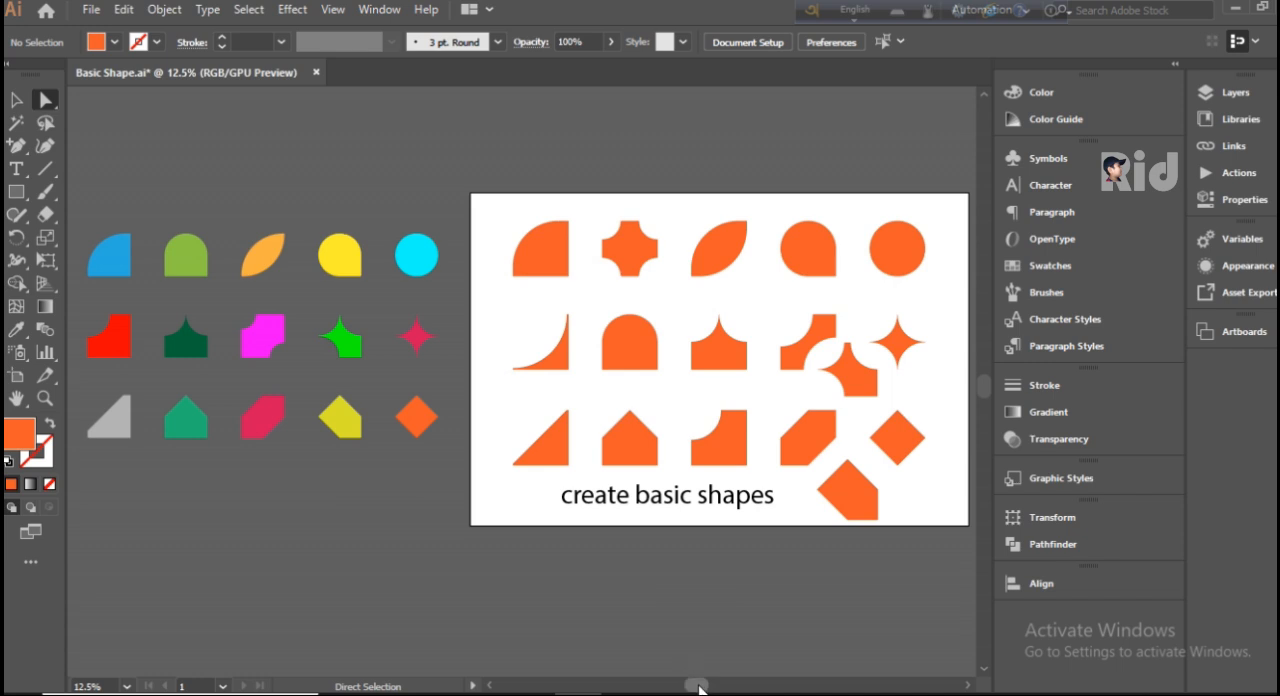
drag(699, 689, 706, 689)
click(620, 500)
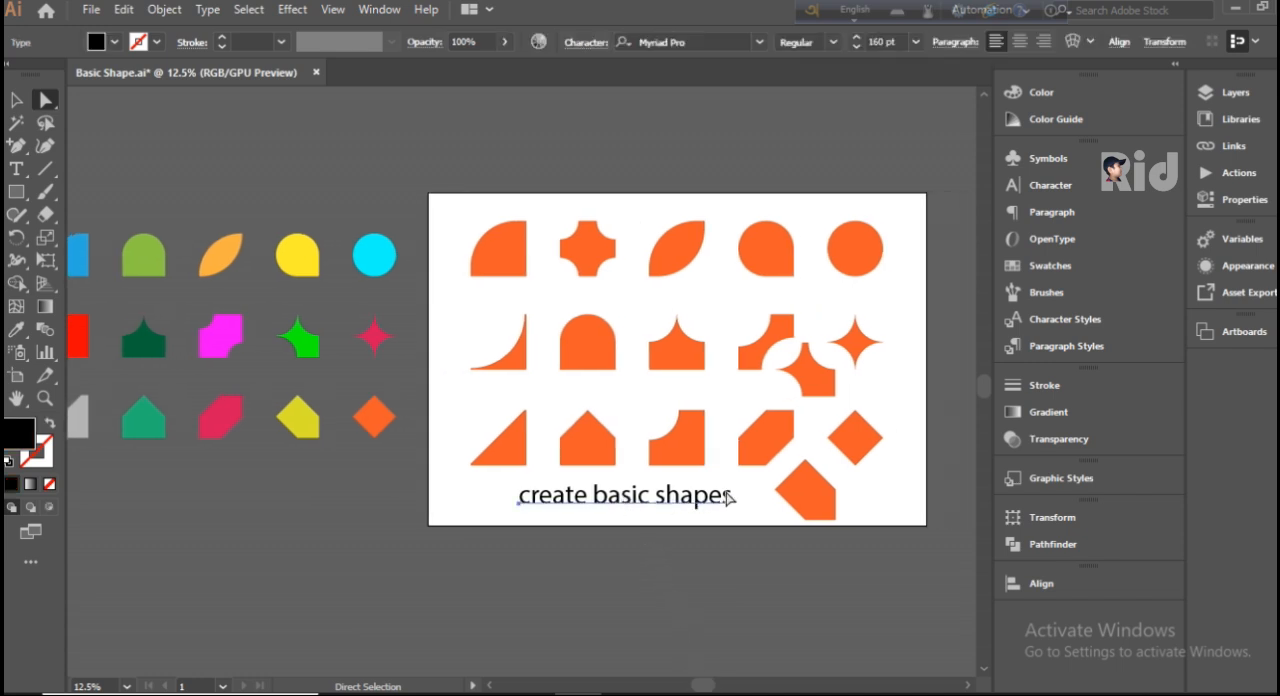
click(16, 169)
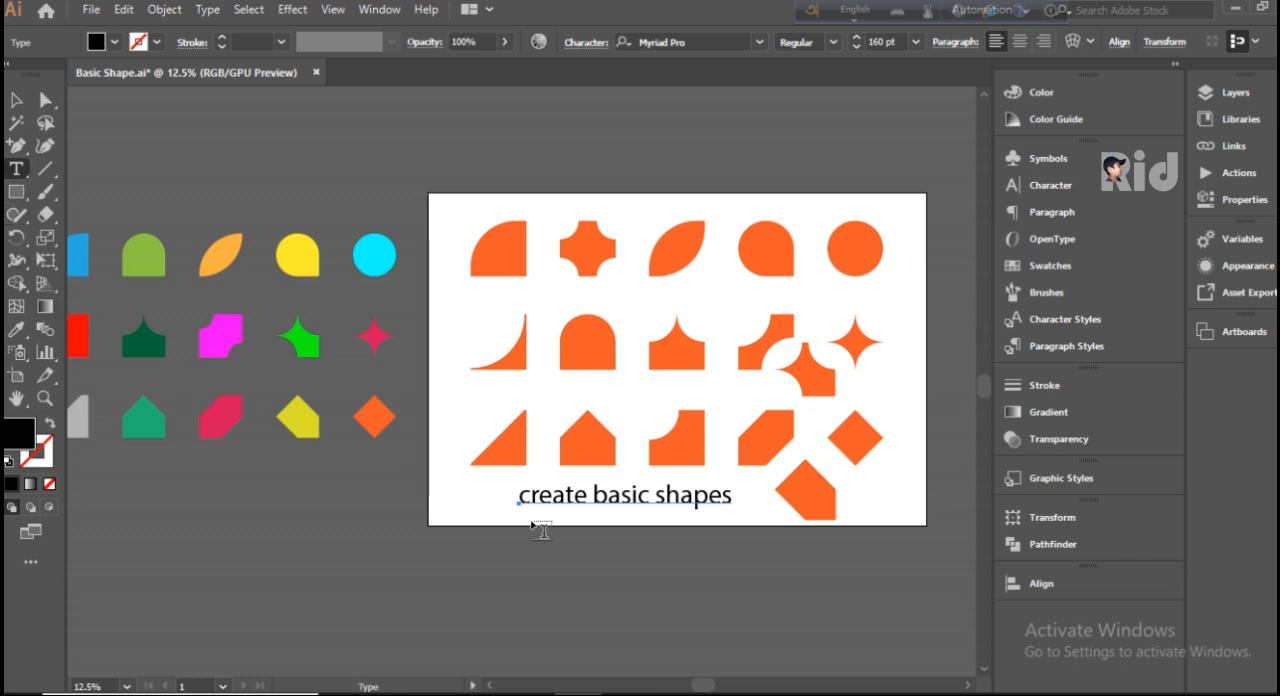
drag(731, 497, 420, 466)
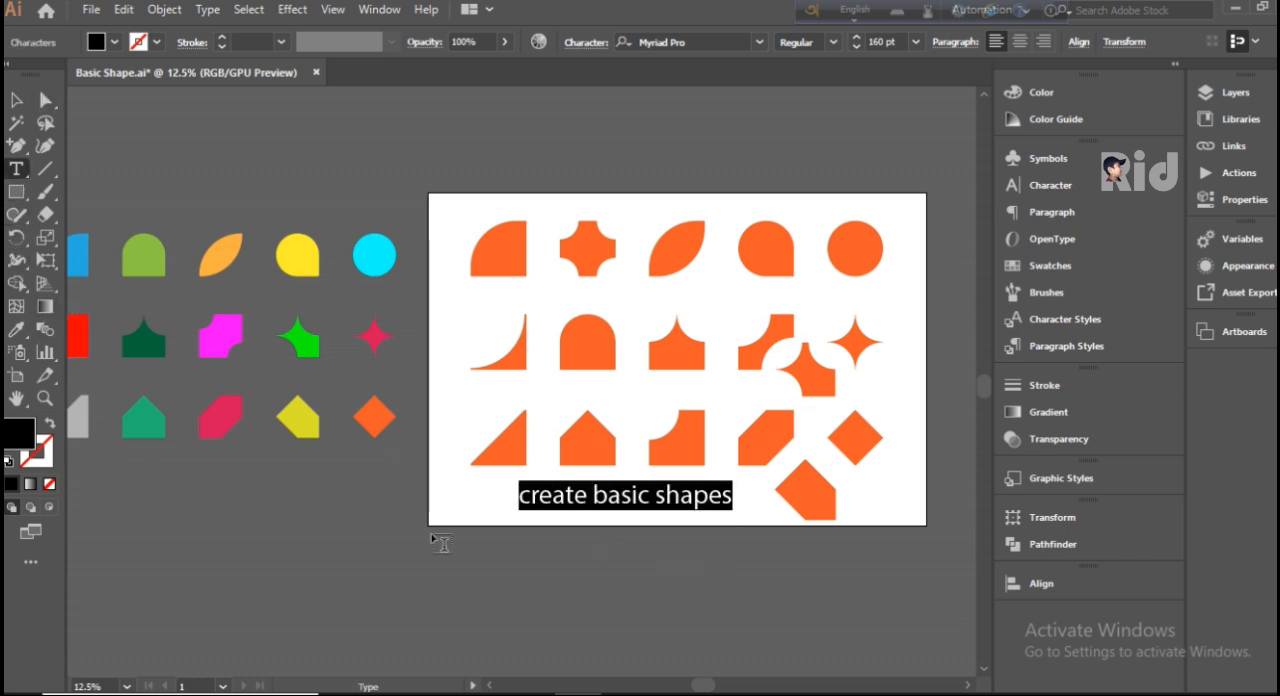
text(THA)
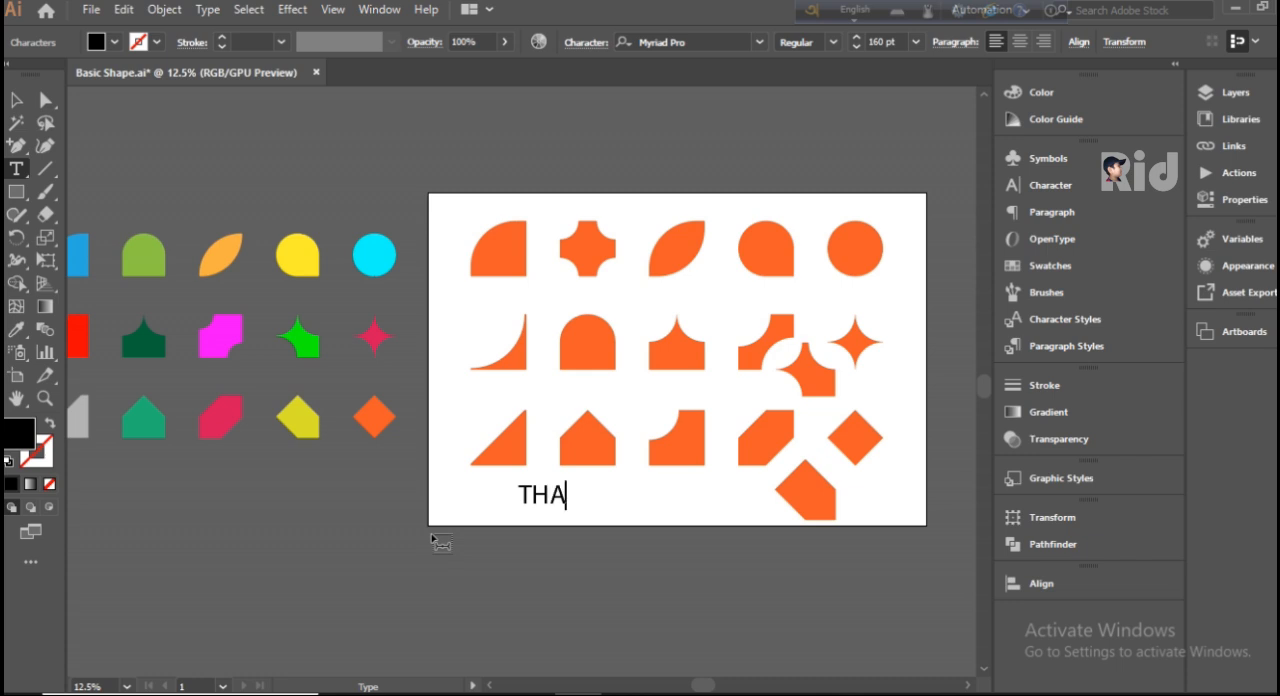
text(NK YOU)
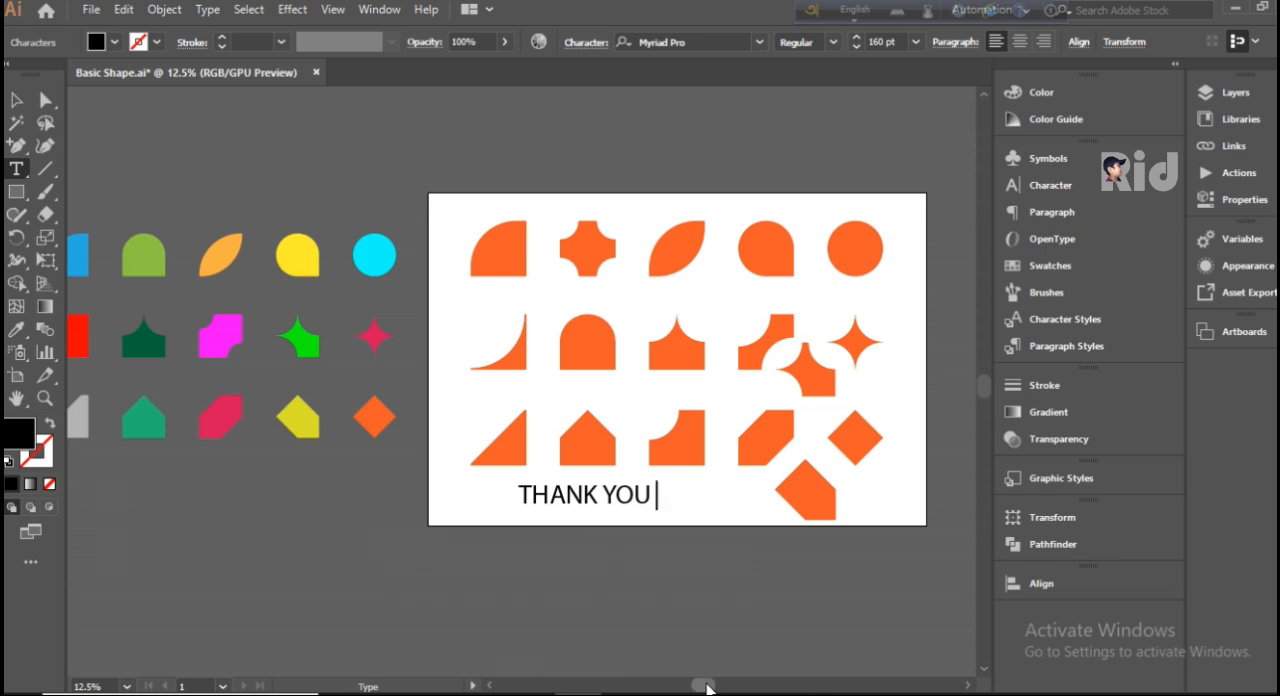
drag(700, 686, 691, 688)
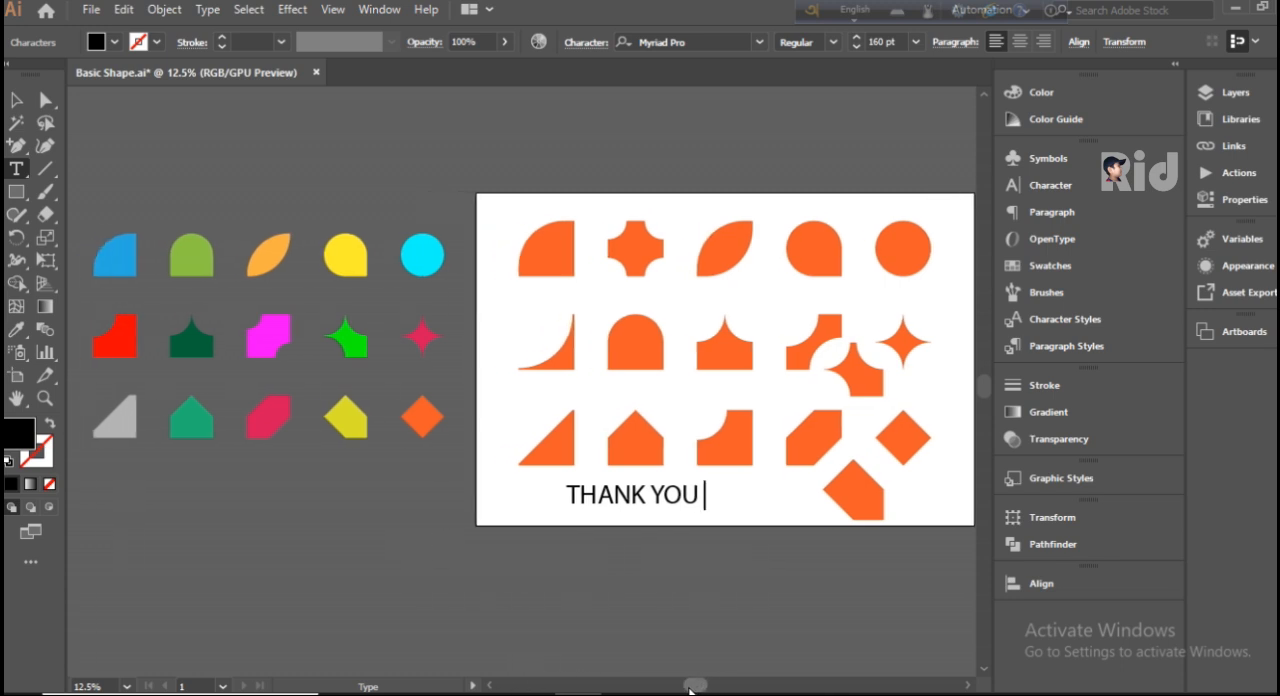